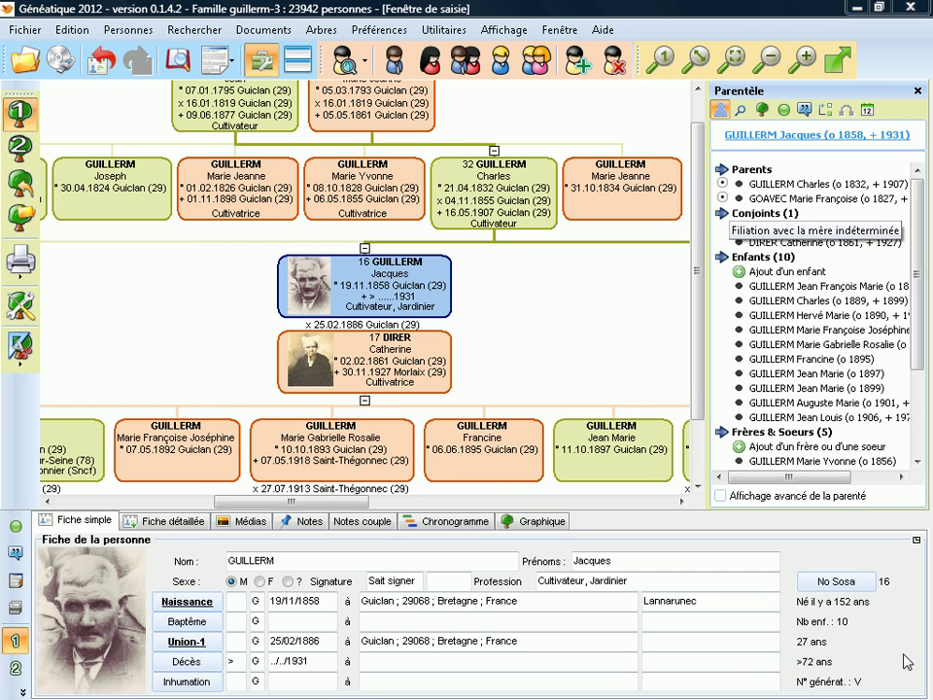
Start the genealogy export to mes-arbres.net and sign in to the existing account with its e-mail and password
{"action": "left_click", "coordinate": [20, 33]}
{"action": "mouse_move", "coordinate": [46, 93]}
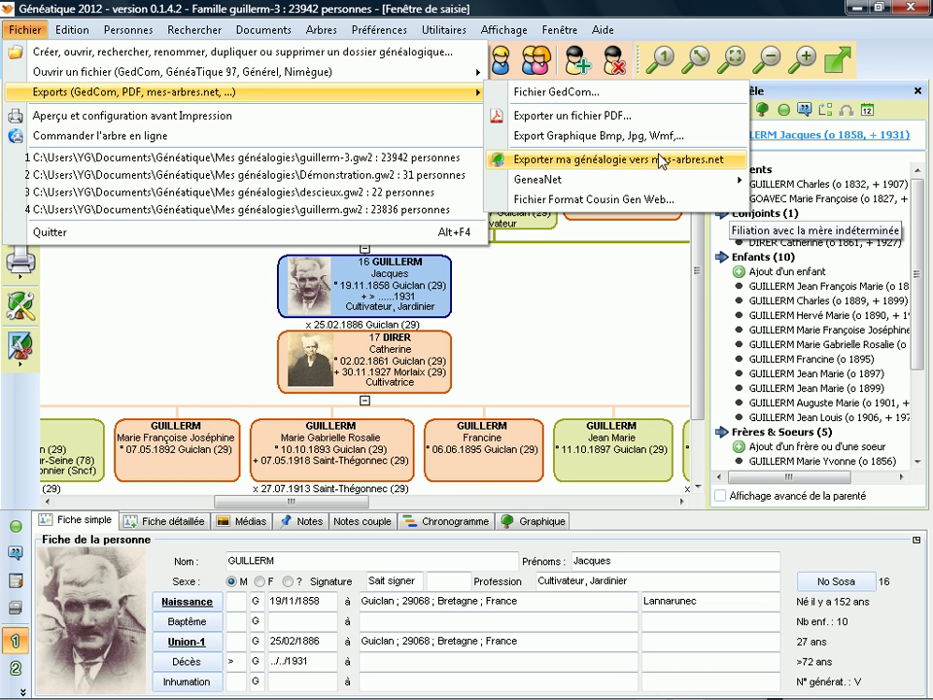
{"action": "left_click", "coordinate": [694, 161]}
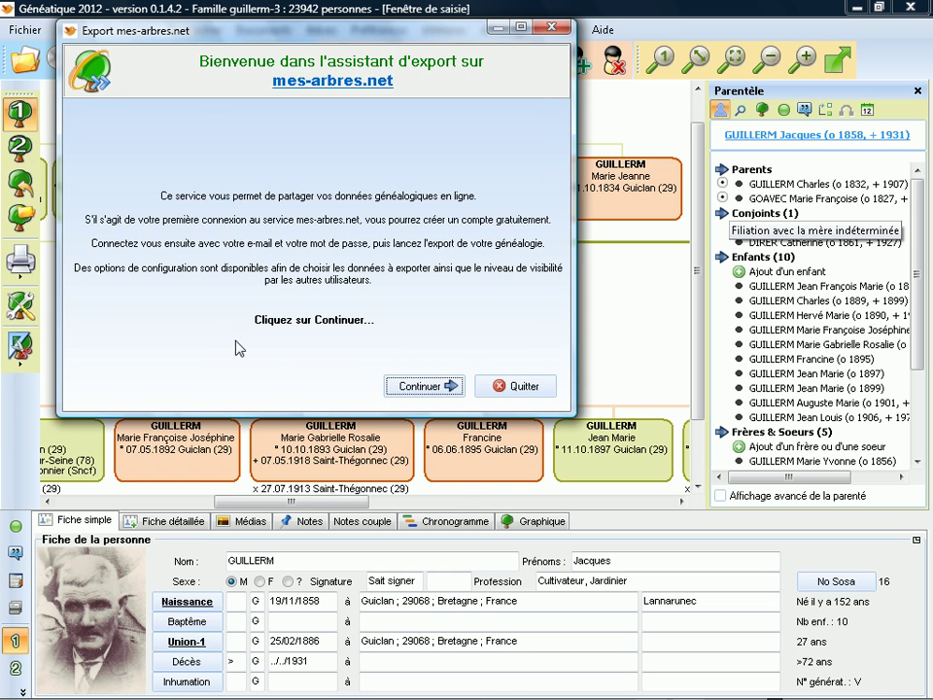
{"action": "left_click", "coordinate": [432, 391]}
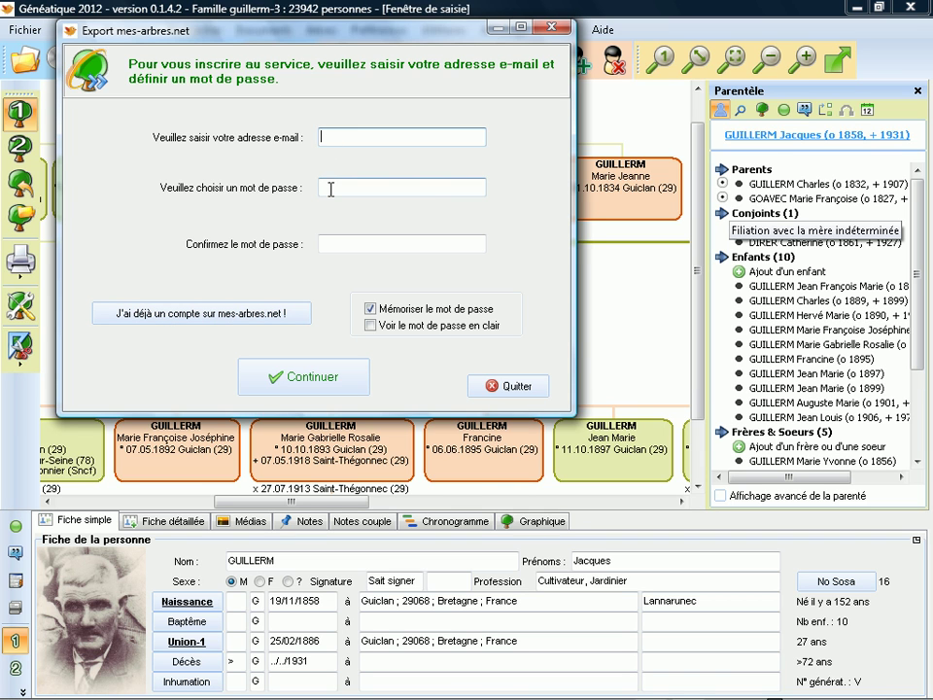
{"action": "left_click", "coordinate": [256, 313]}
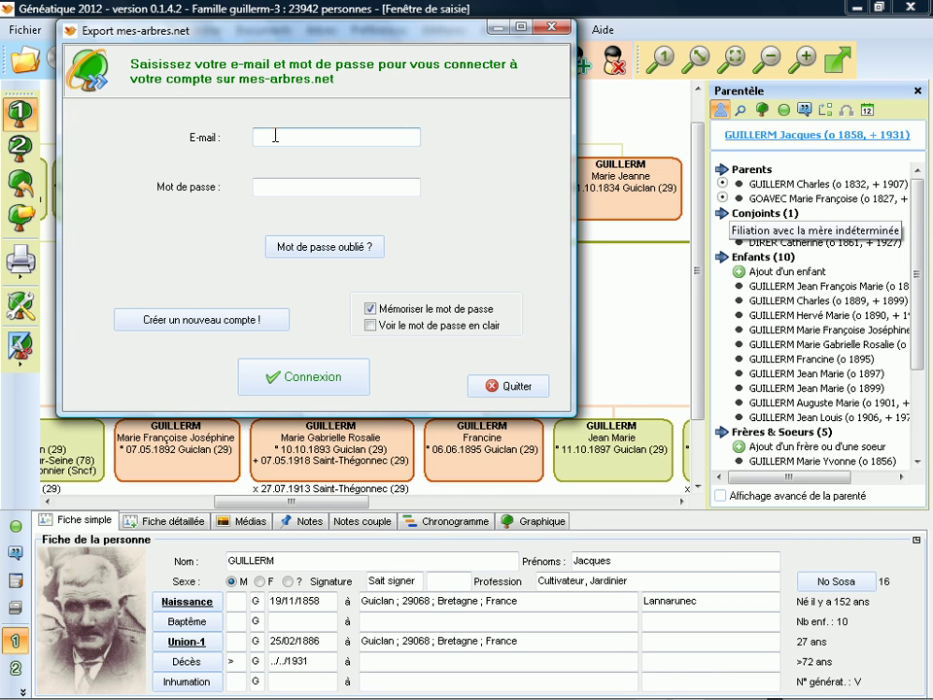
{"action": "left_click", "coordinate": [275, 136]}
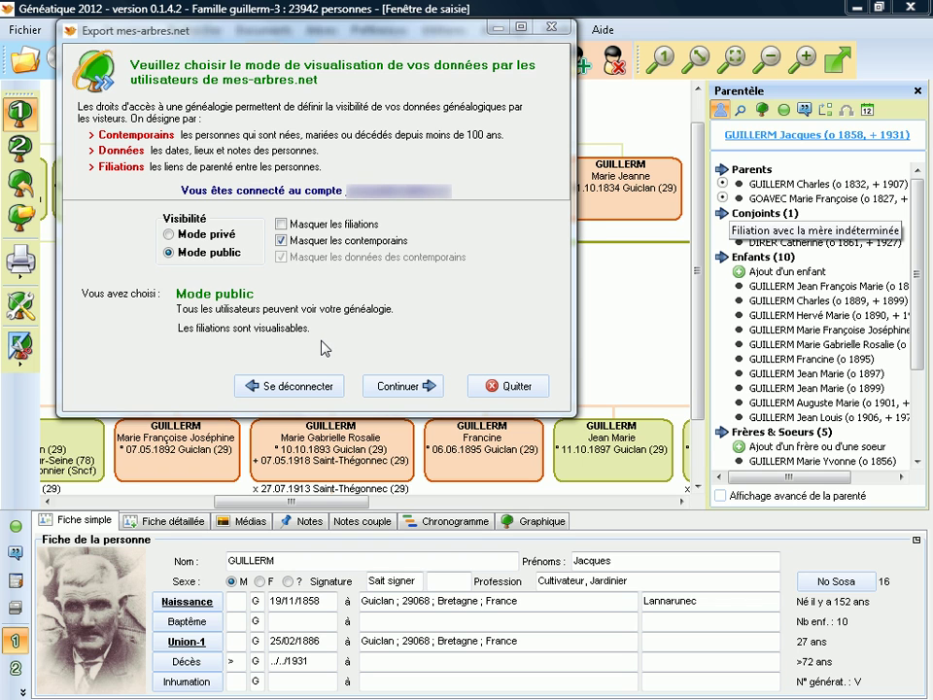
Keep the public visibility mode and send the export as a new genealogy named guillerm-3
{"action": "left_click", "coordinate": [376, 385]}
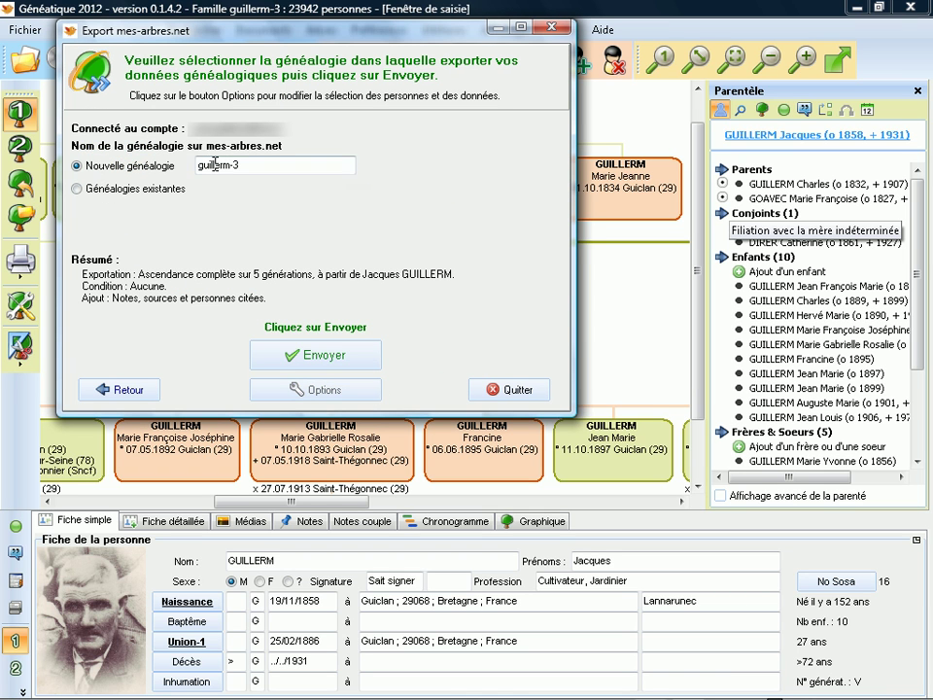
{"action": "left_click", "coordinate": [76, 192]}
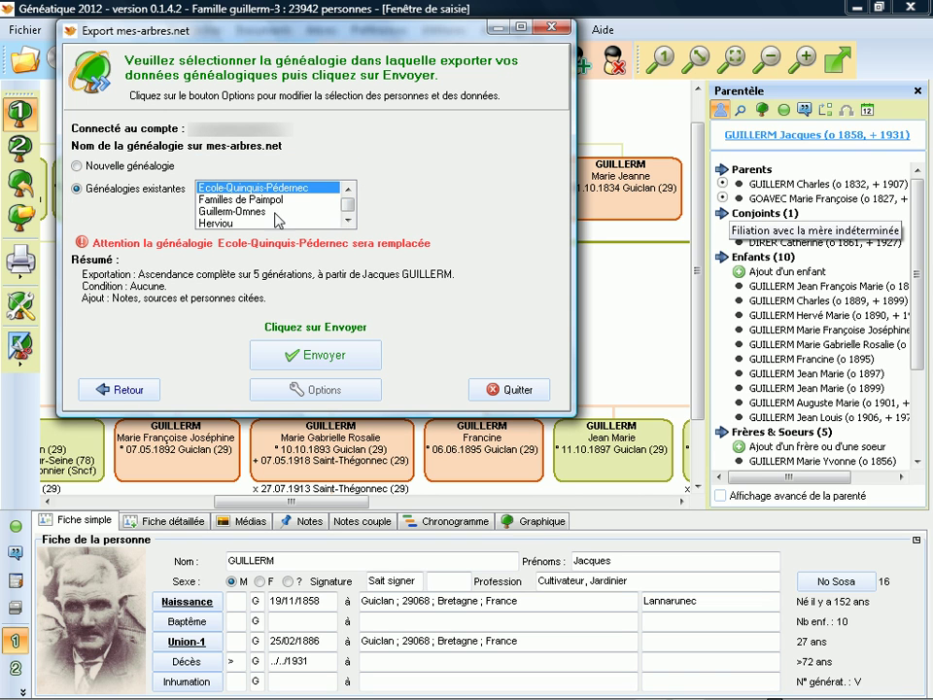
{"action": "left_click", "coordinate": [77, 167]}
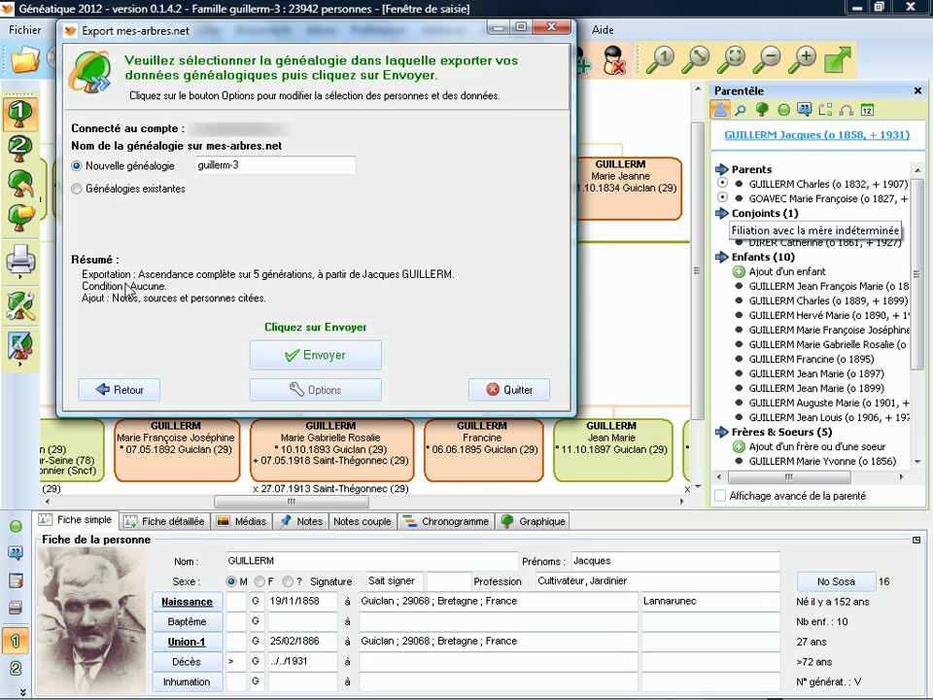
{"action": "left_click", "coordinate": [319, 359]}
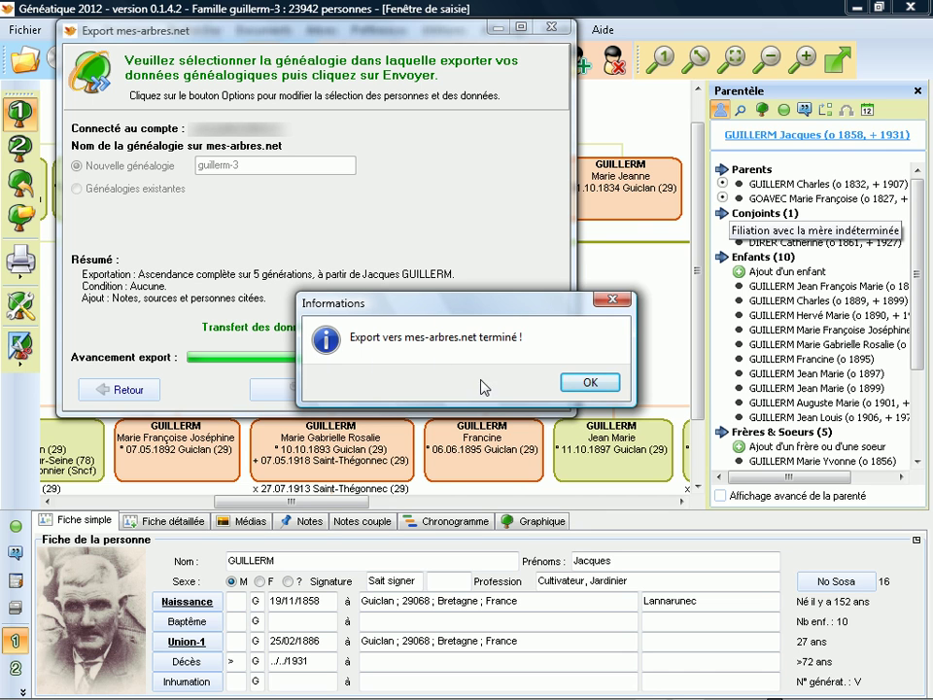
{"action": "left_click", "coordinate": [589, 382]}
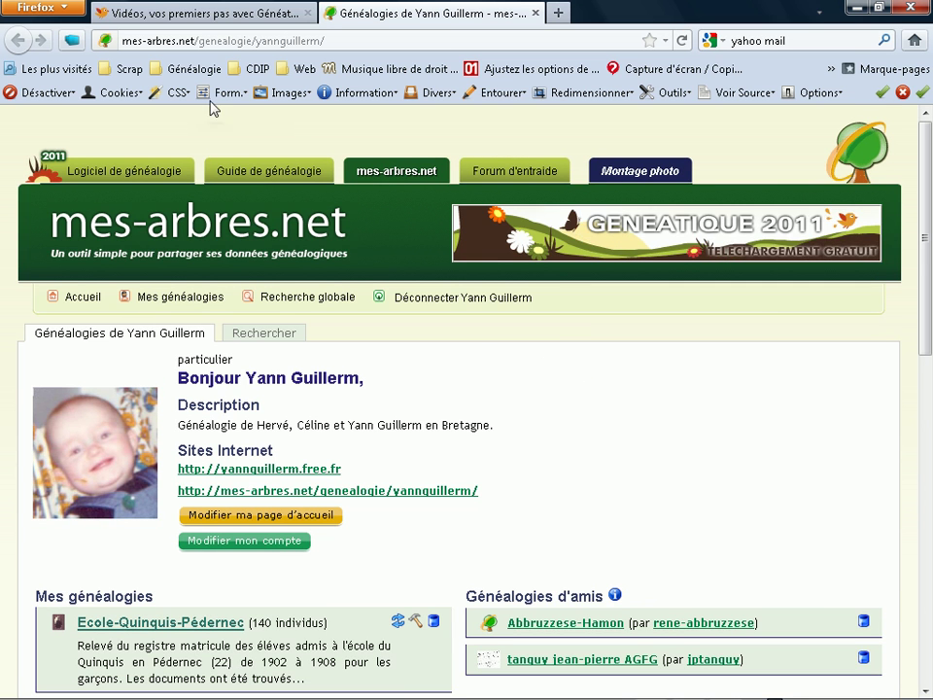
Check the account's list of genealogies on mes-arbres.net for guillerm-3, and return to Généatique
{"action": "scroll", "coordinate": [397, 389], "scroll_direction": "down", "scroll_amount": 10}
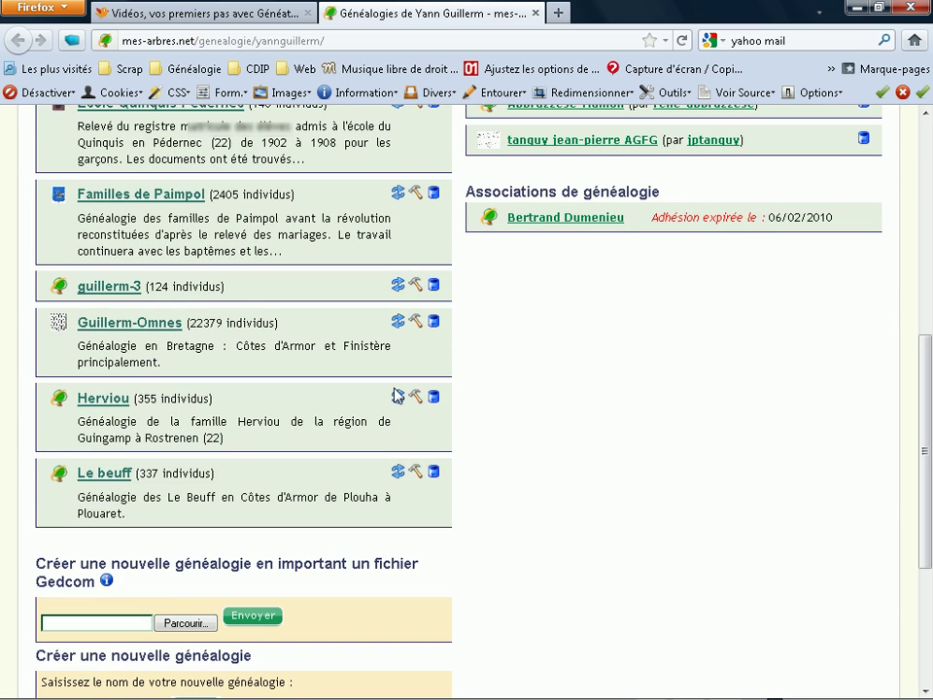
{"action": "scroll", "coordinate": [396, 389], "scroll_direction": "up", "scroll_amount": 2}
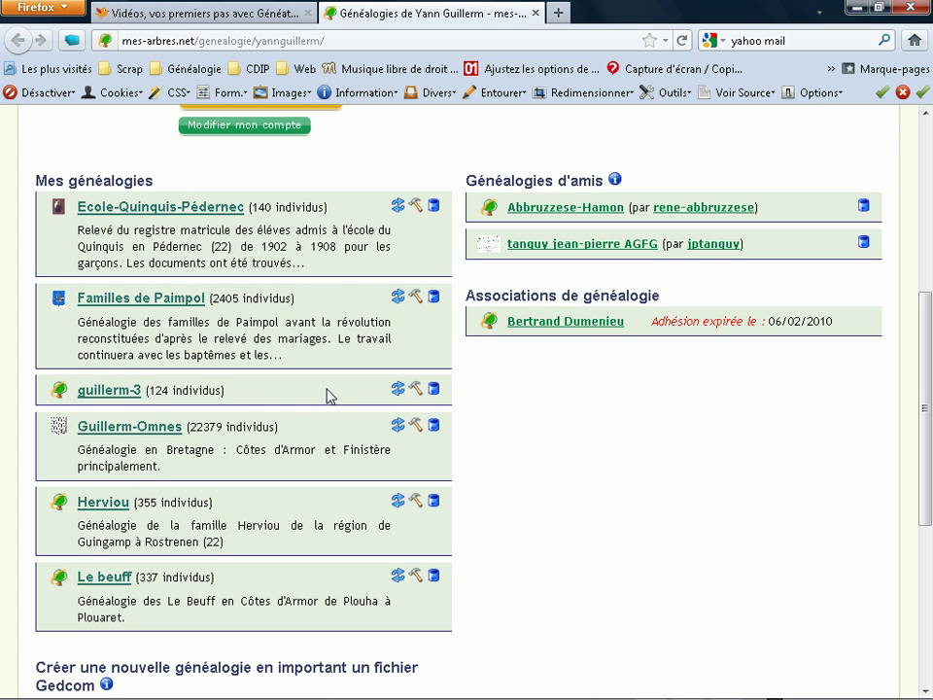
{"action": "scroll", "coordinate": [327, 395], "scroll_direction": "up", "scroll_amount": 6}
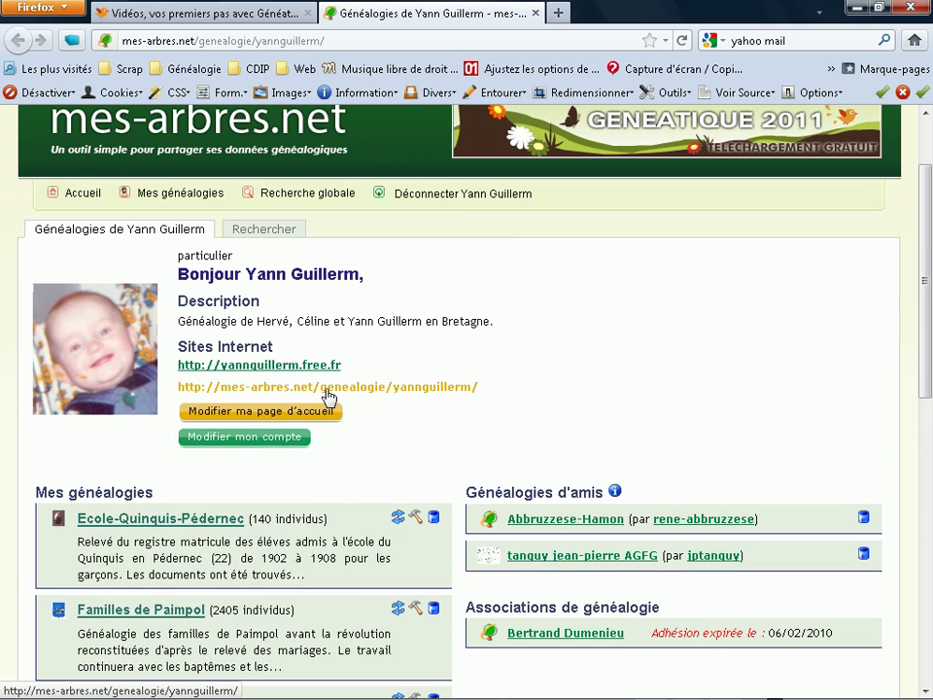
{"action": "scroll", "coordinate": [327, 395], "scroll_direction": "up", "scroll_amount": 2}
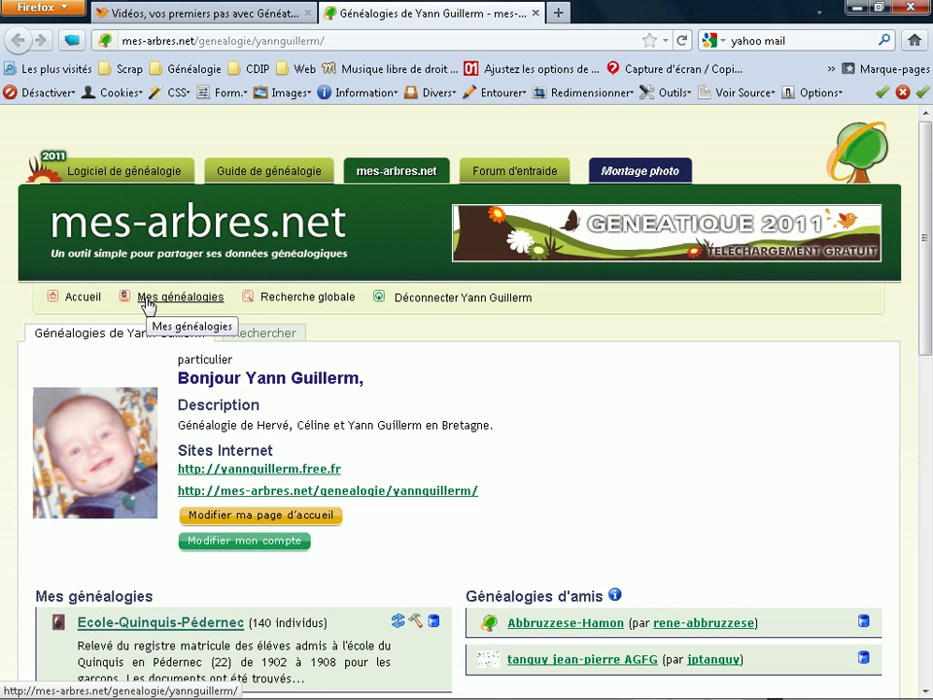
{"action": "mouse_move", "coordinate": [587, 696]}
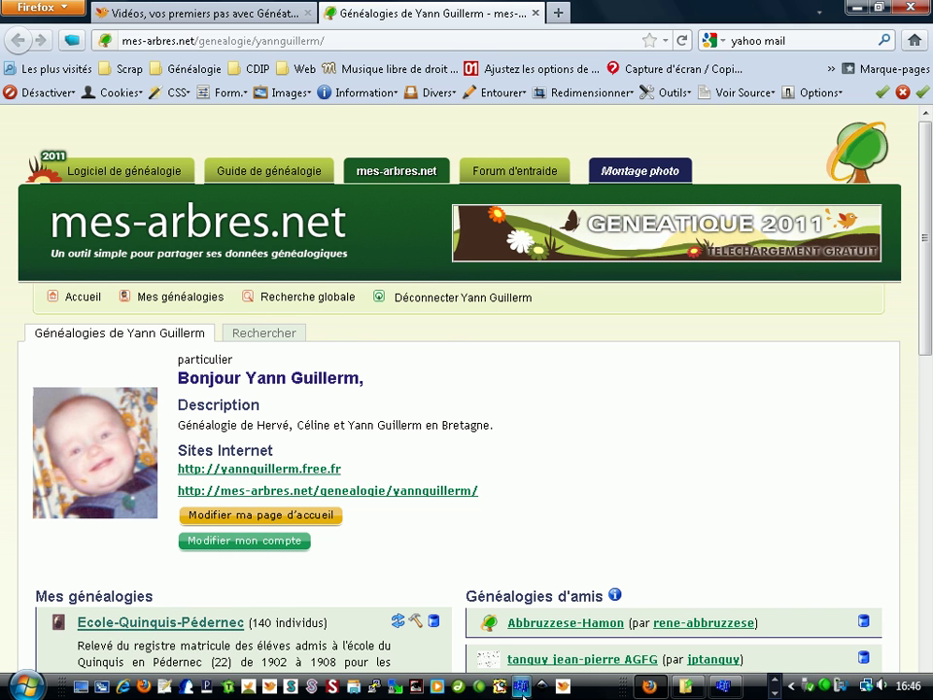
{"action": "left_click", "coordinate": [852, 8]}
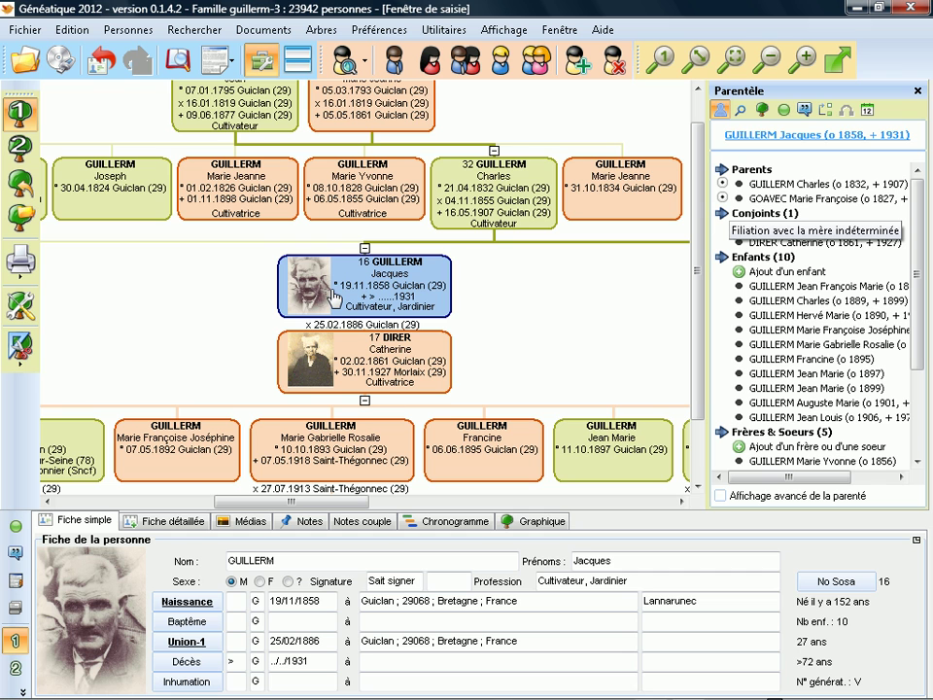
Search mes-arbres.net for the selected ancestor using the prefilled person, father and mother criteria
{"action": "left_click", "coordinate": [366, 64]}
{"action": "left_click", "coordinate": [367, 64]}
{"action": "left_click", "coordinate": [367, 63]}
{"action": "left_click", "coordinate": [369, 64]}
{"action": "left_click", "coordinate": [371, 65]}
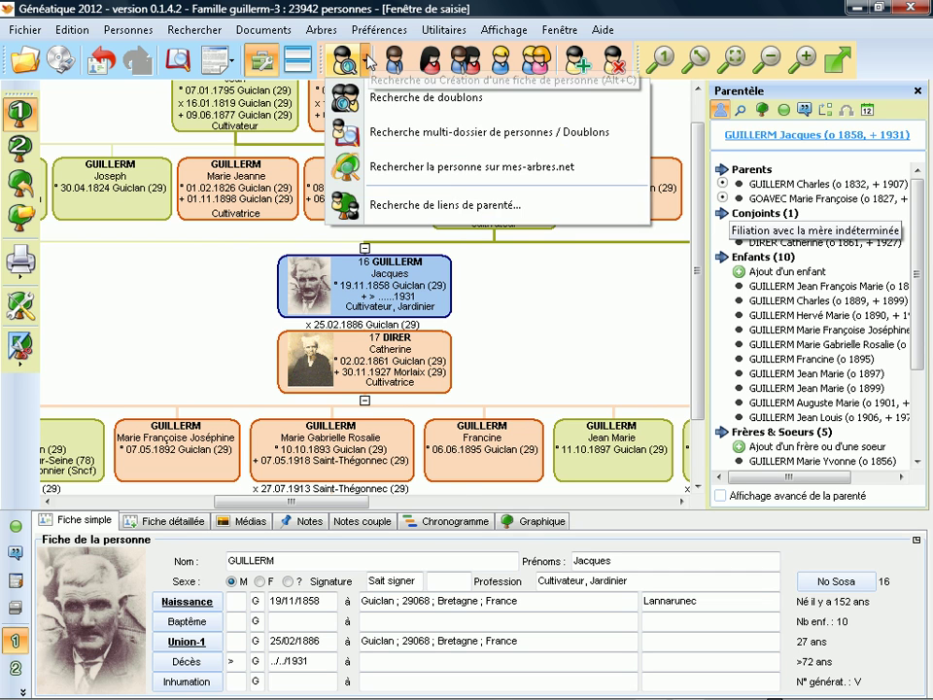
{"action": "left_click", "coordinate": [539, 179]}
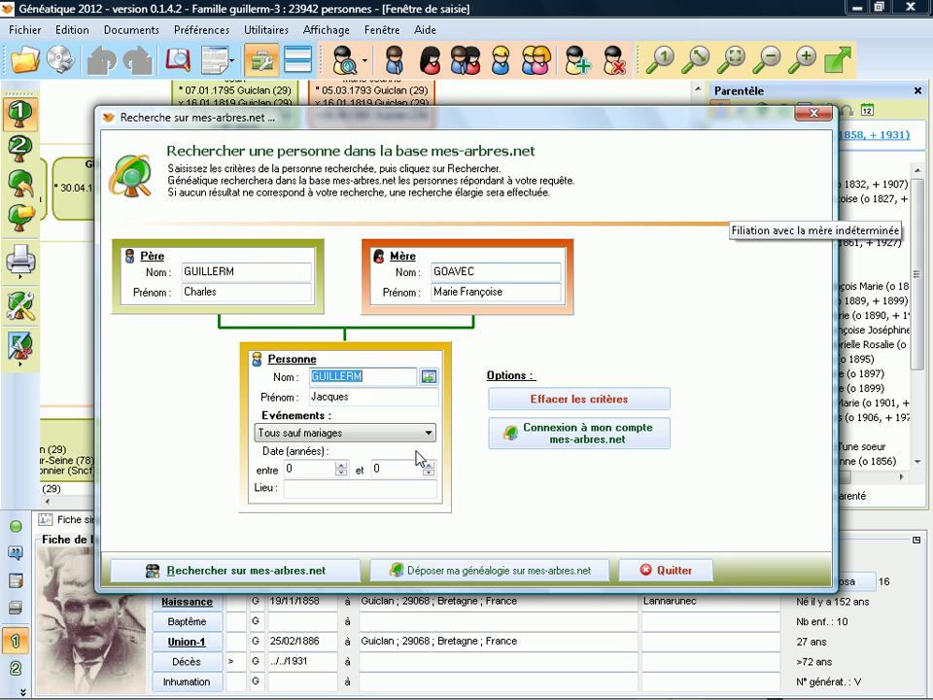
{"action": "left_click", "coordinate": [170, 571]}
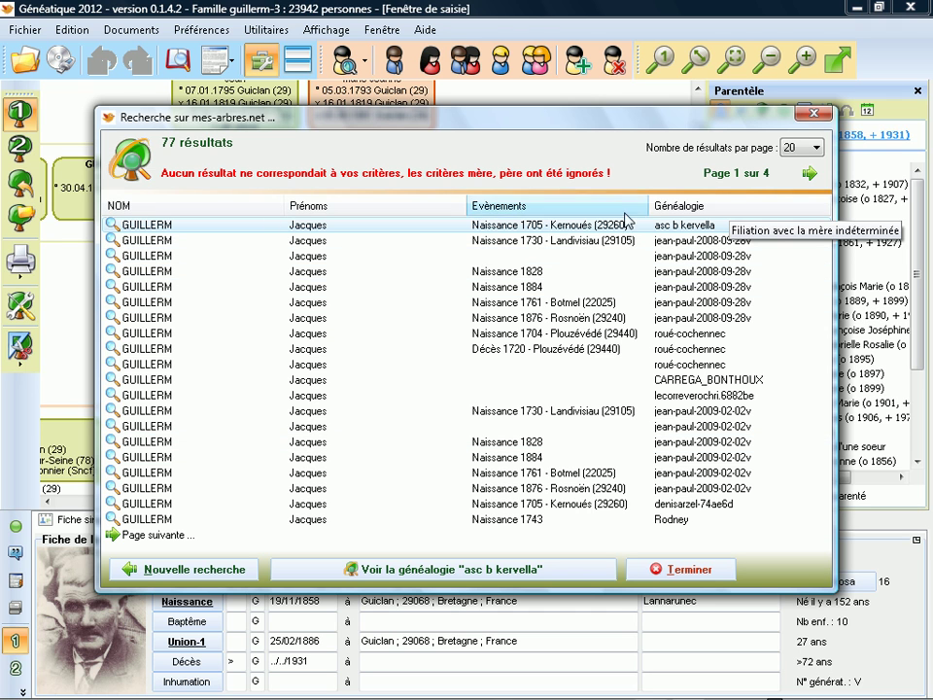
Look through several matches from different genealogies in the search results, and close the search
{"action": "left_click", "coordinate": [505, 241]}
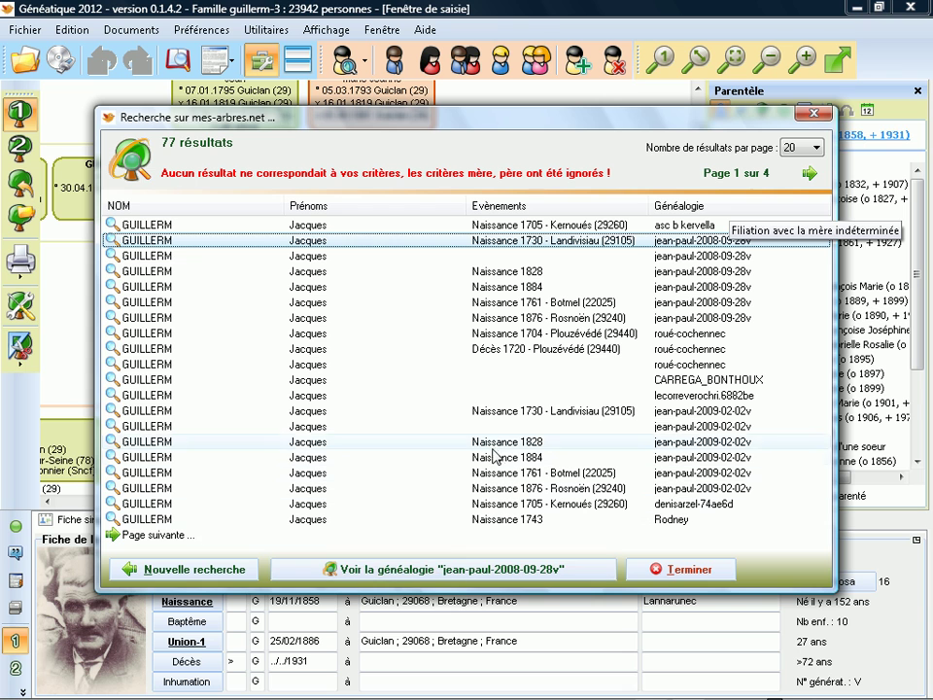
{"action": "left_click", "coordinate": [516, 381]}
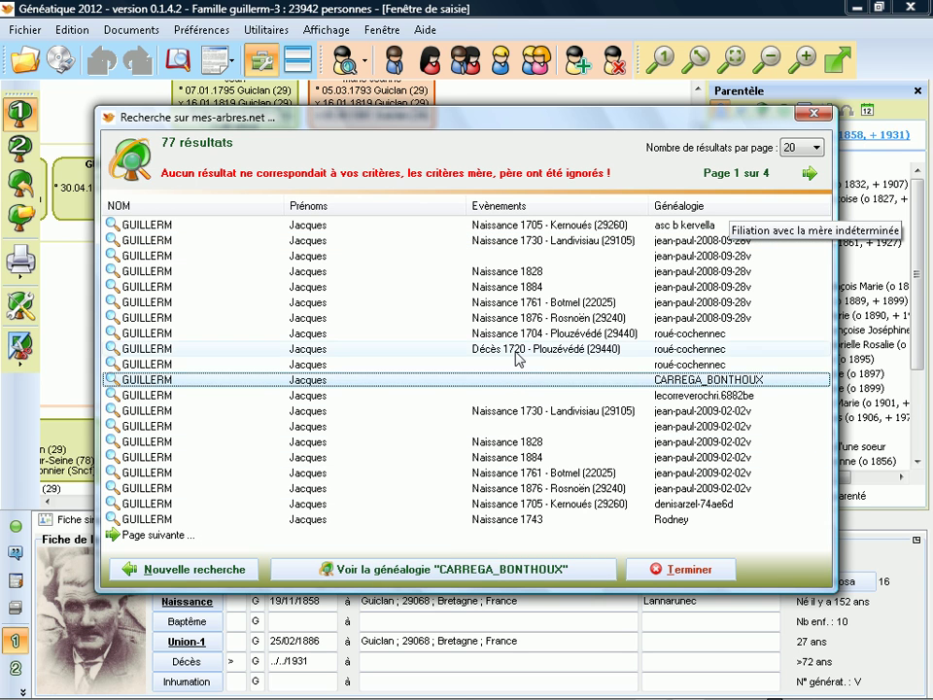
{"action": "left_click", "coordinate": [516, 349]}
{"action": "left_click", "coordinate": [516, 334]}
{"action": "left_click", "coordinate": [515, 321]}
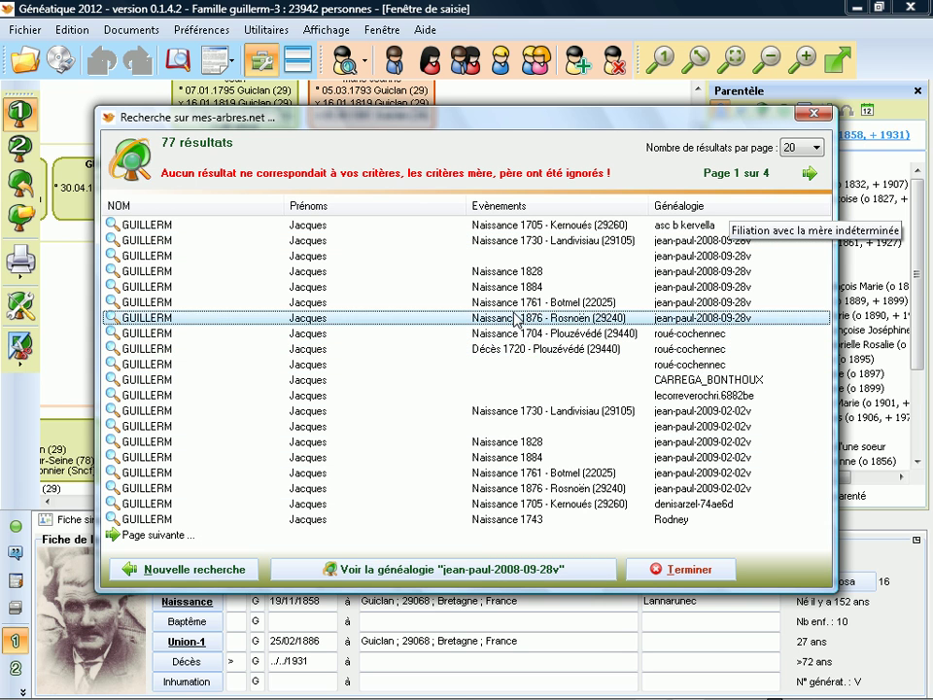
{"action": "left_click", "coordinate": [501, 427]}
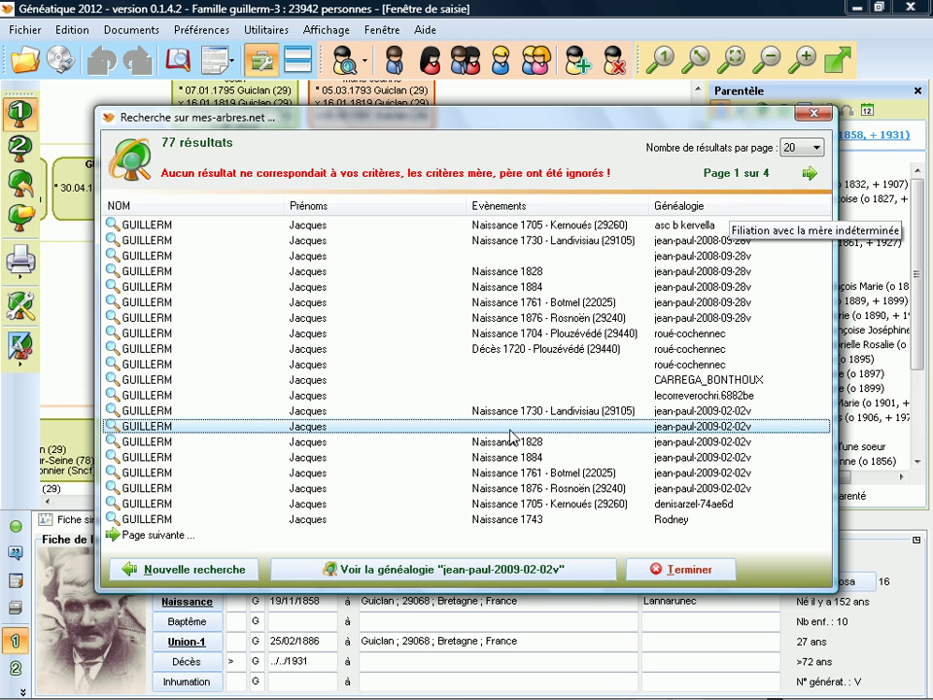
{"action": "left_click", "coordinate": [651, 569]}
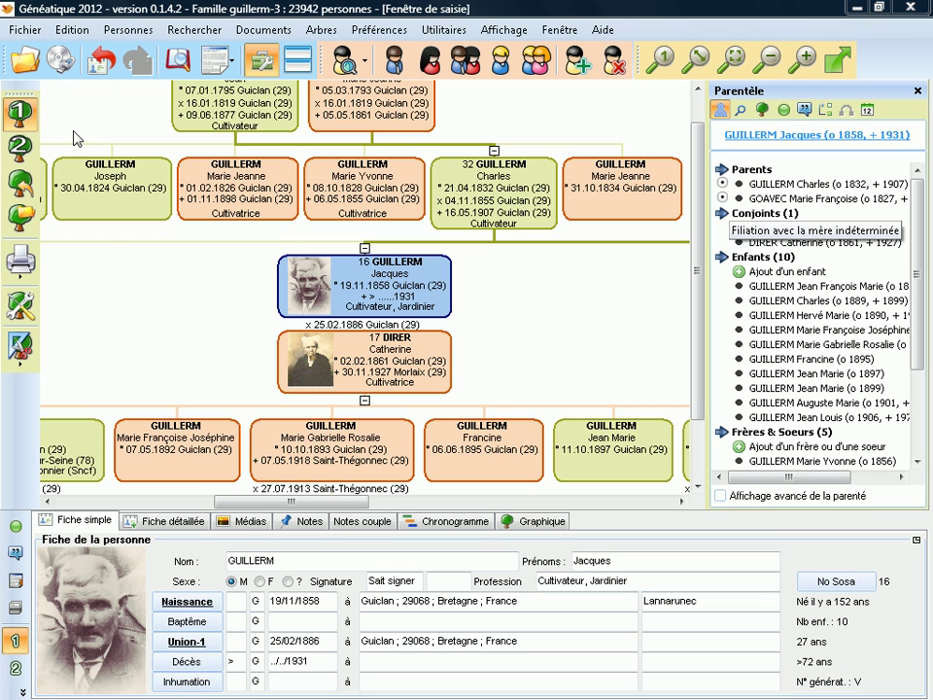
Start a GedCom file export and set the selection of people to Liens de parenté
{"action": "left_click", "coordinate": [24, 30]}
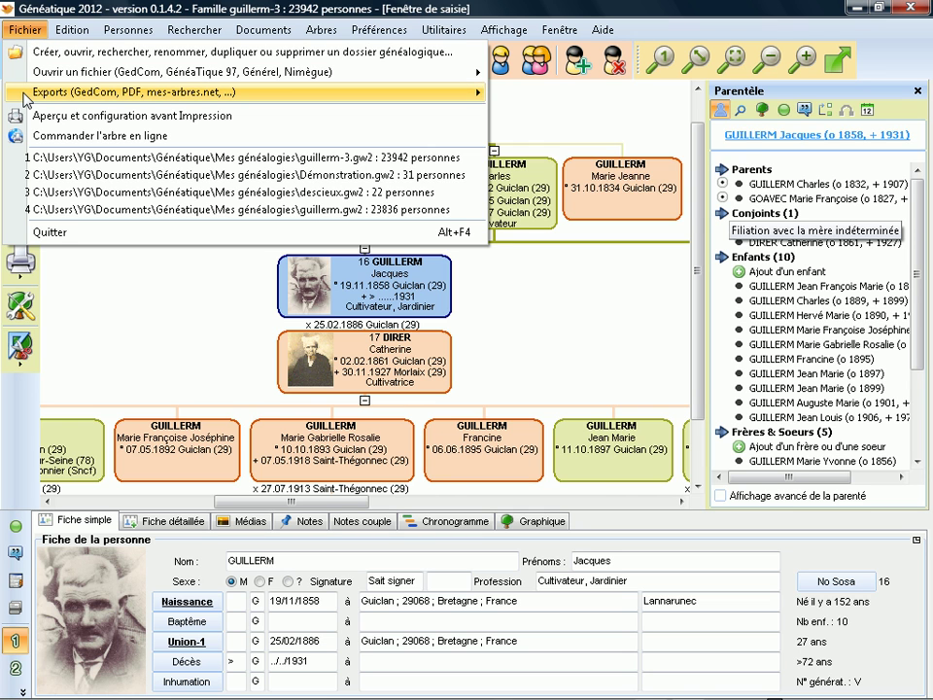
{"action": "mouse_move", "coordinate": [478, 94]}
{"action": "left_click", "coordinate": [522, 93]}
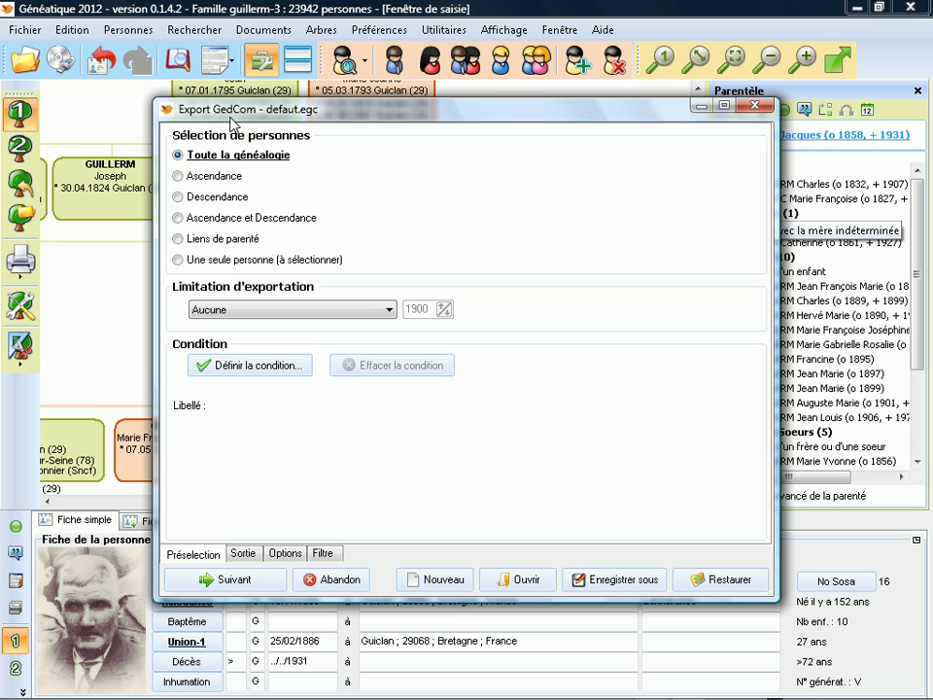
{"action": "left_click", "coordinate": [178, 179]}
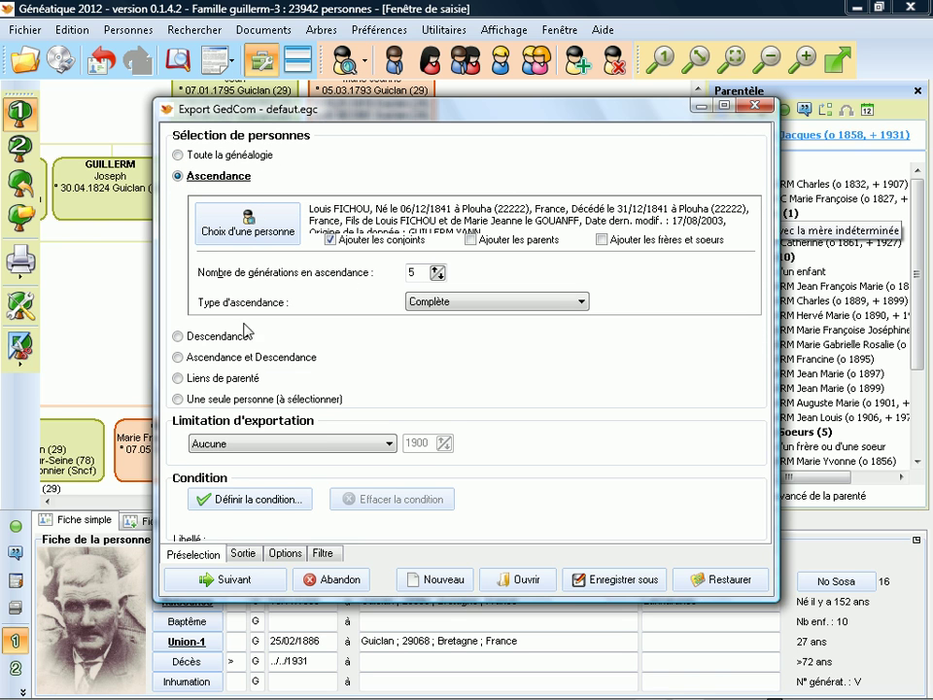
{"action": "left_click", "coordinate": [176, 378]}
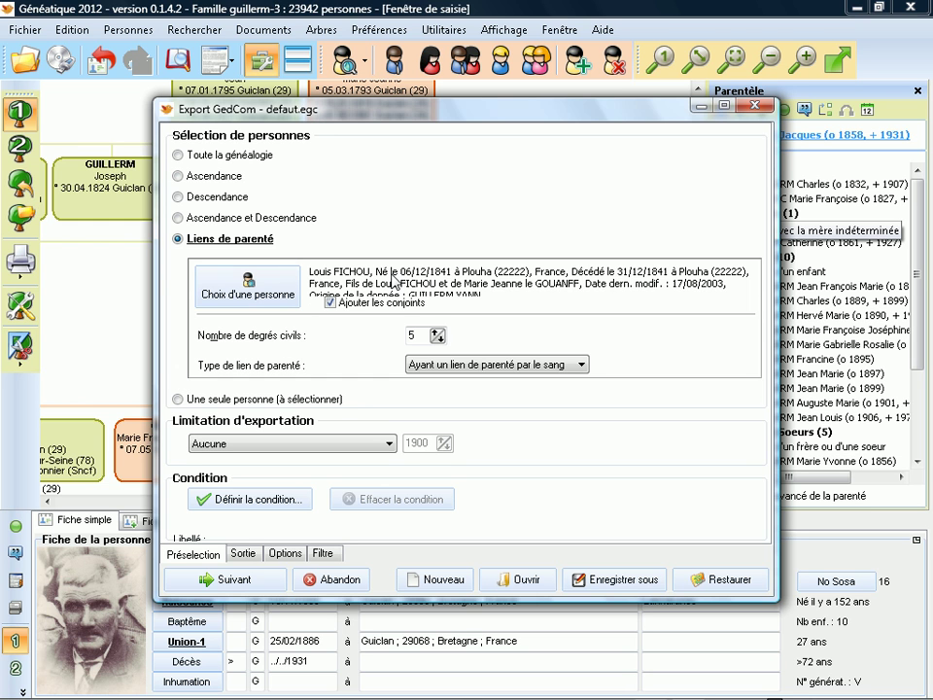
Search by the ancestor's surname and first name and choose the match with Sosa number 16 as the reference person for the export
{"action": "left_click", "coordinate": [258, 286]}
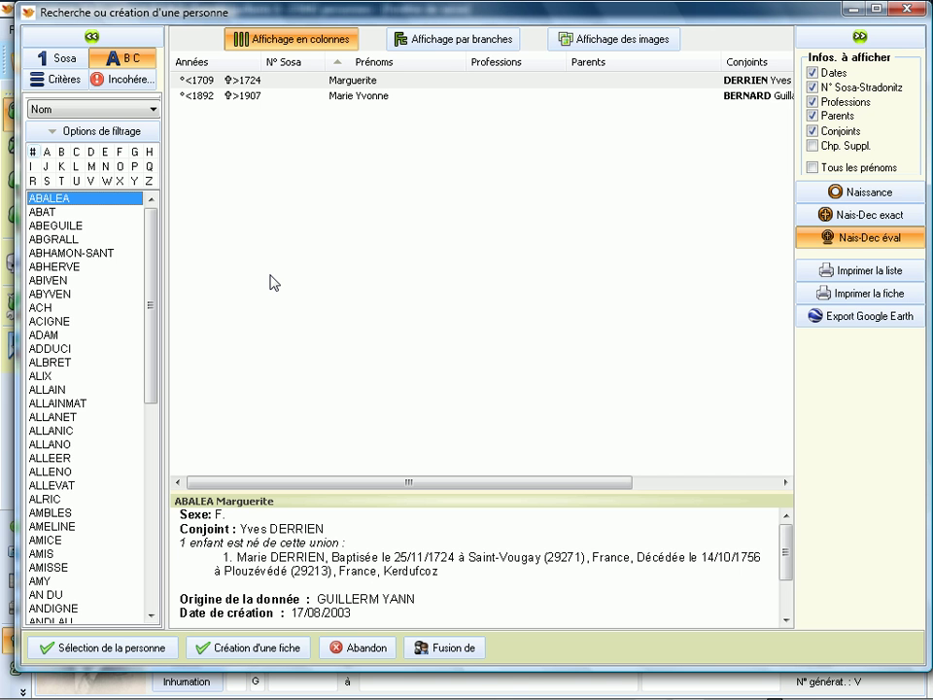
{"action": "left_click", "coordinate": [54, 81]}
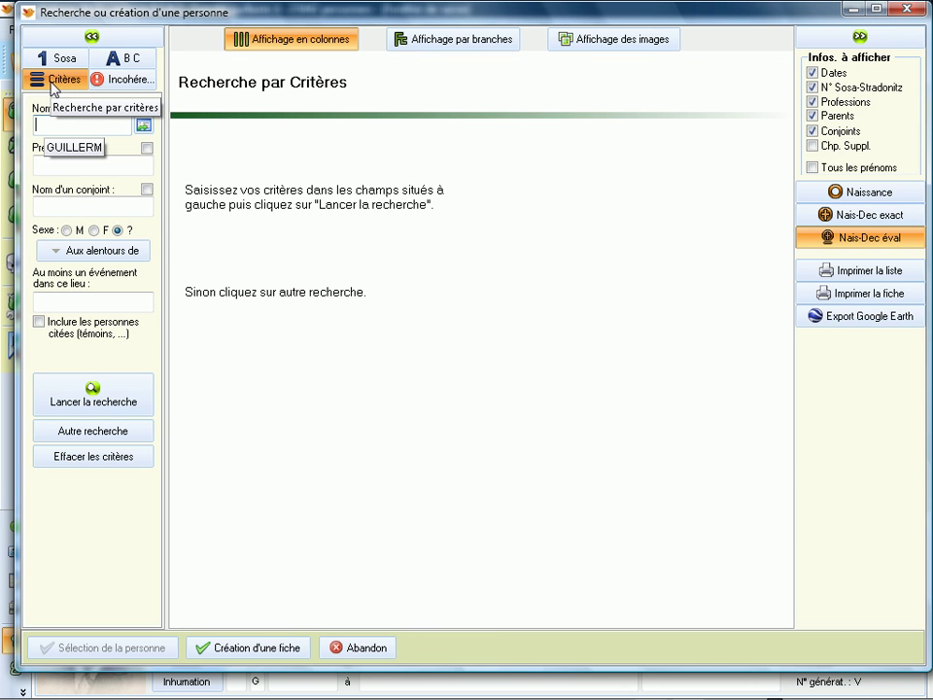
{"action": "type", "text": "GUILLERM"}
{"action": "key", "text": "Tab"}
{"action": "type", "text": "Jacques"}
{"action": "key", "text": "Return"}
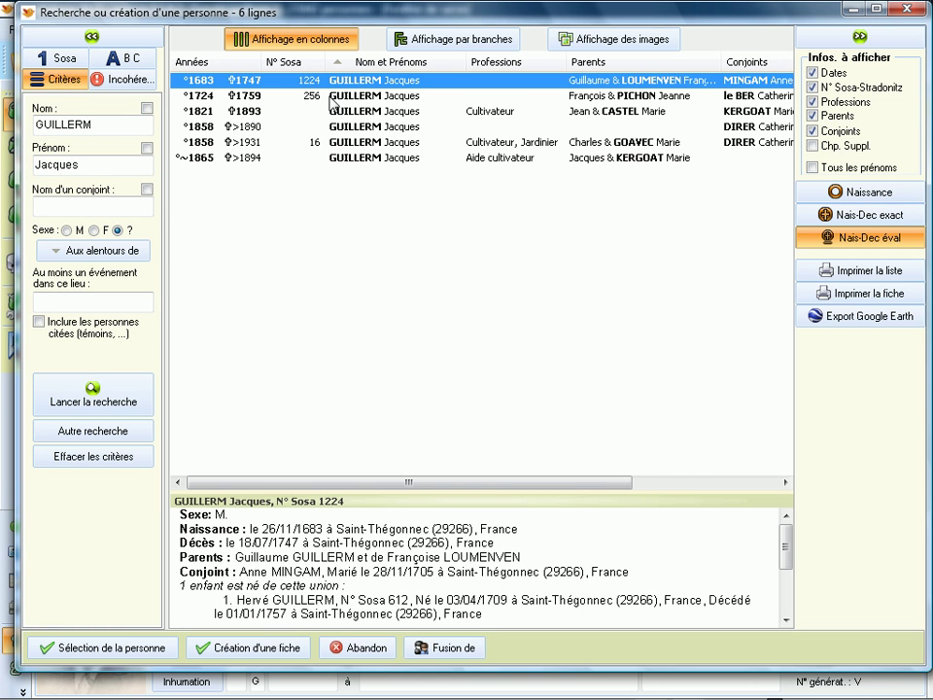
{"action": "double_click", "coordinate": [330, 148]}
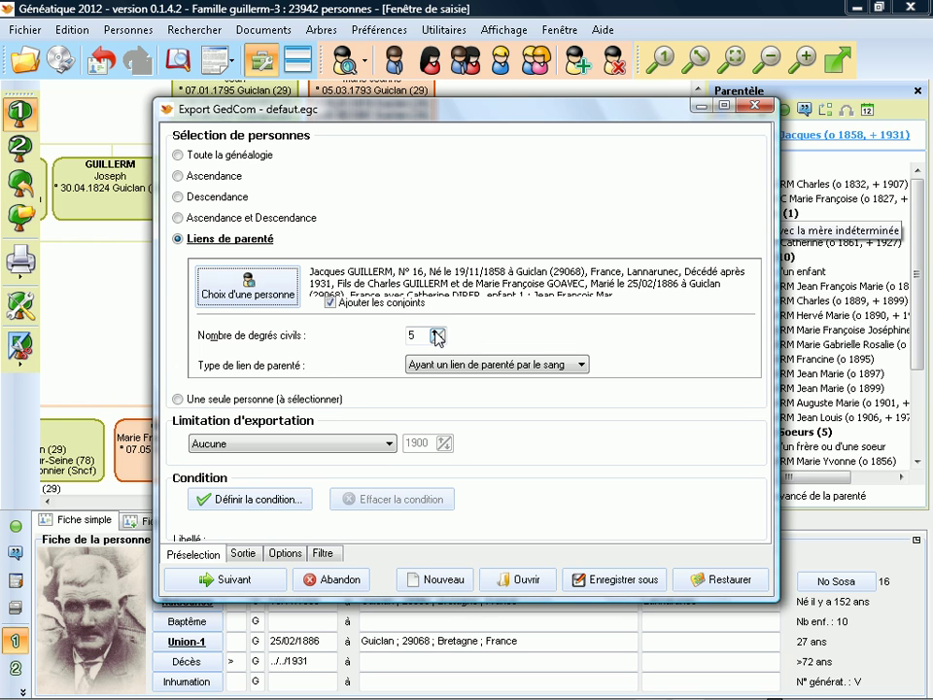
Keep the export limitation at Aucune and proceed to the GedCom output settings
{"action": "left_click", "coordinate": [311, 445]}
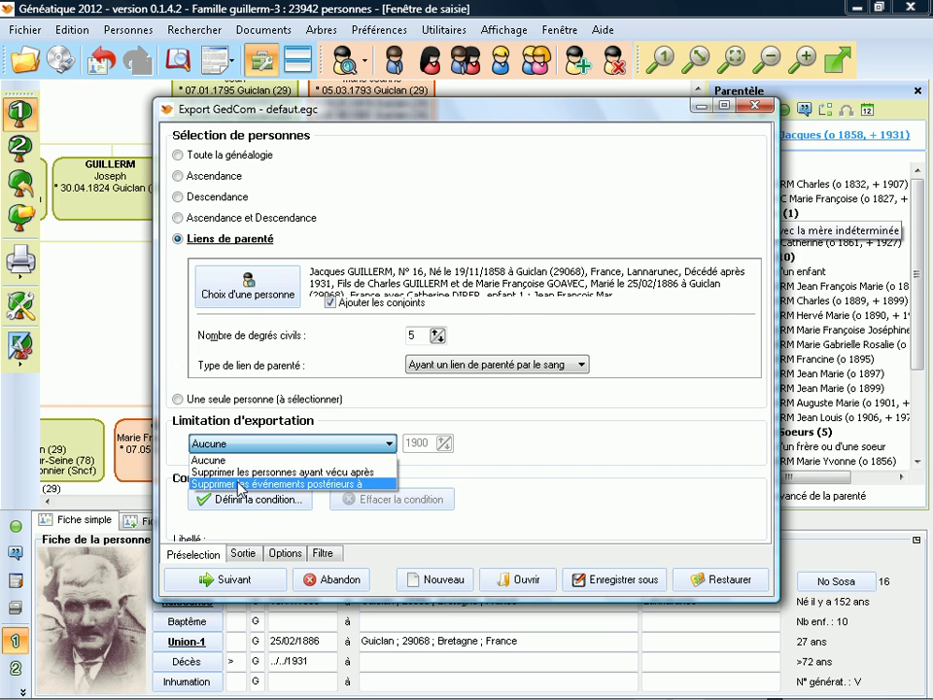
{"action": "left_click", "coordinate": [389, 460]}
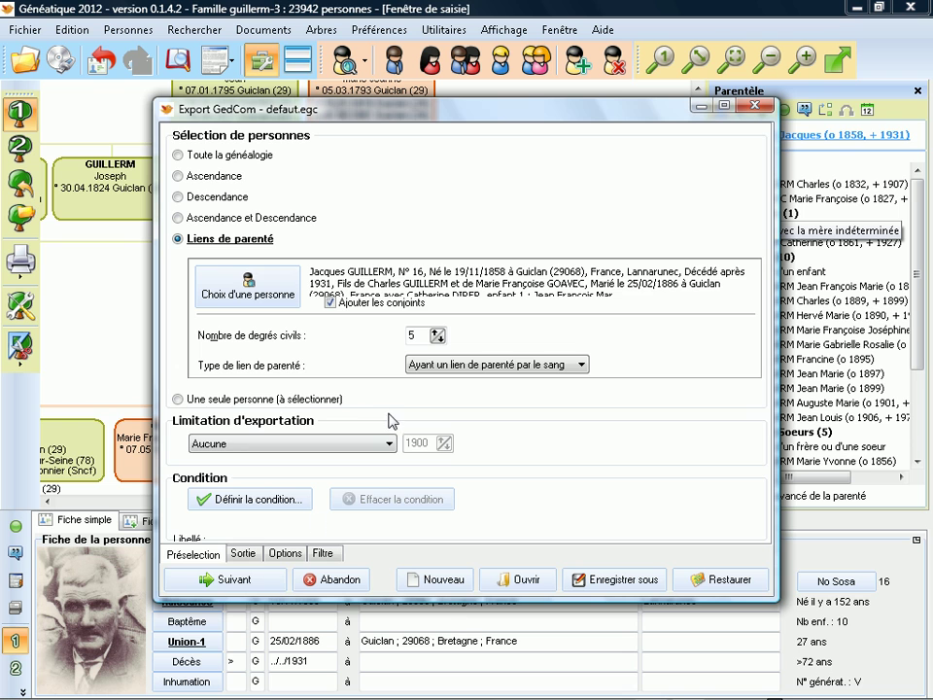
{"action": "left_click", "coordinate": [232, 580]}
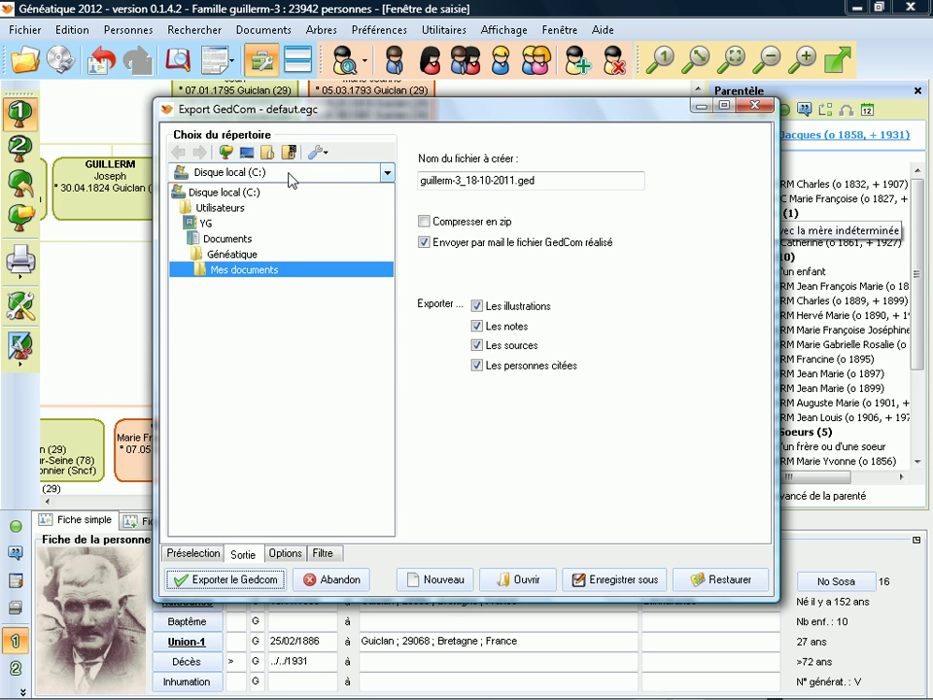
Turn off sending the GedCom file by mail and export guillerm-3_18-10-2011.ged to the Mes documents folder
{"action": "left_click", "coordinate": [387, 173]}
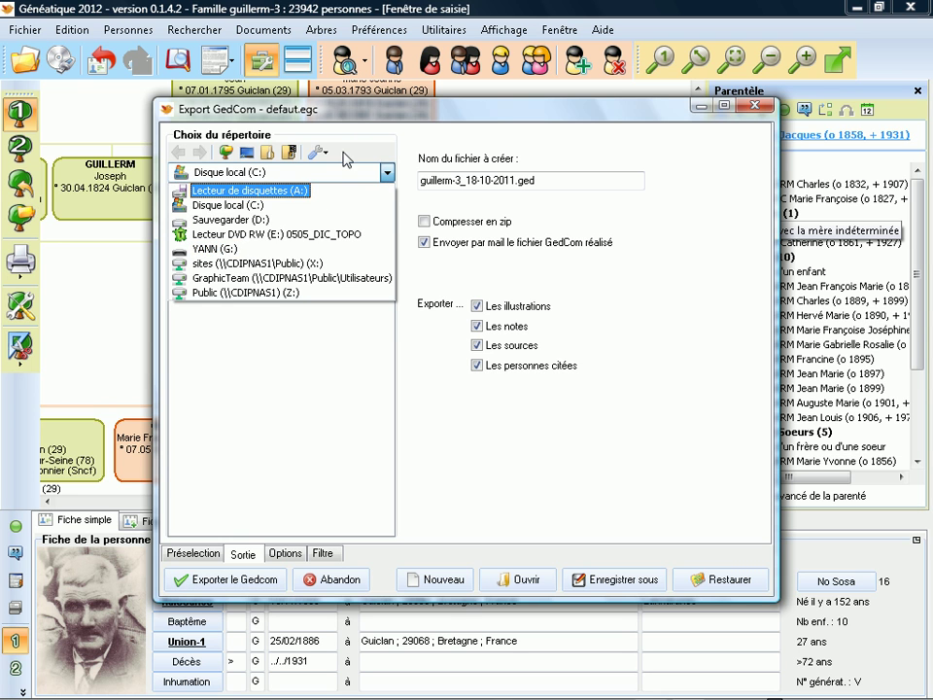
{"action": "left_click", "coordinate": [345, 160]}
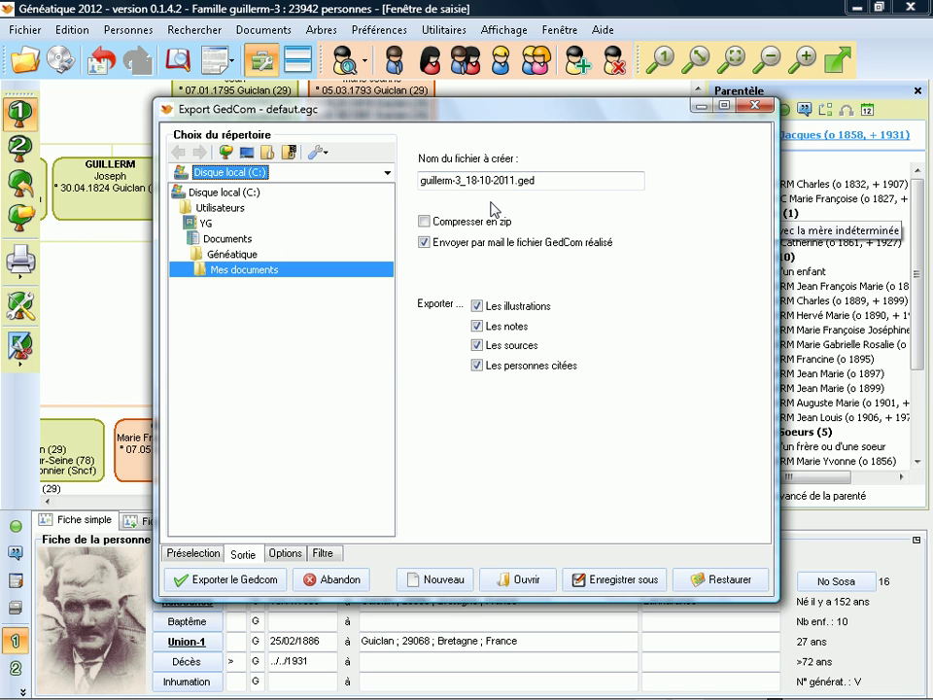
{"action": "left_click", "coordinate": [425, 245]}
{"action": "left_click", "coordinate": [425, 245]}
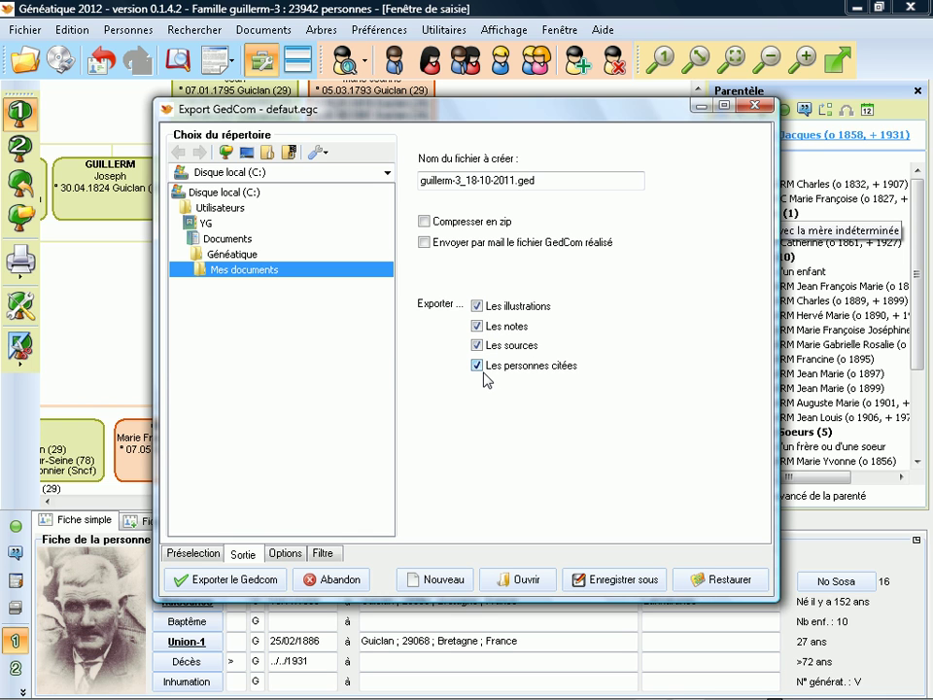
{"action": "left_click", "coordinate": [242, 585]}
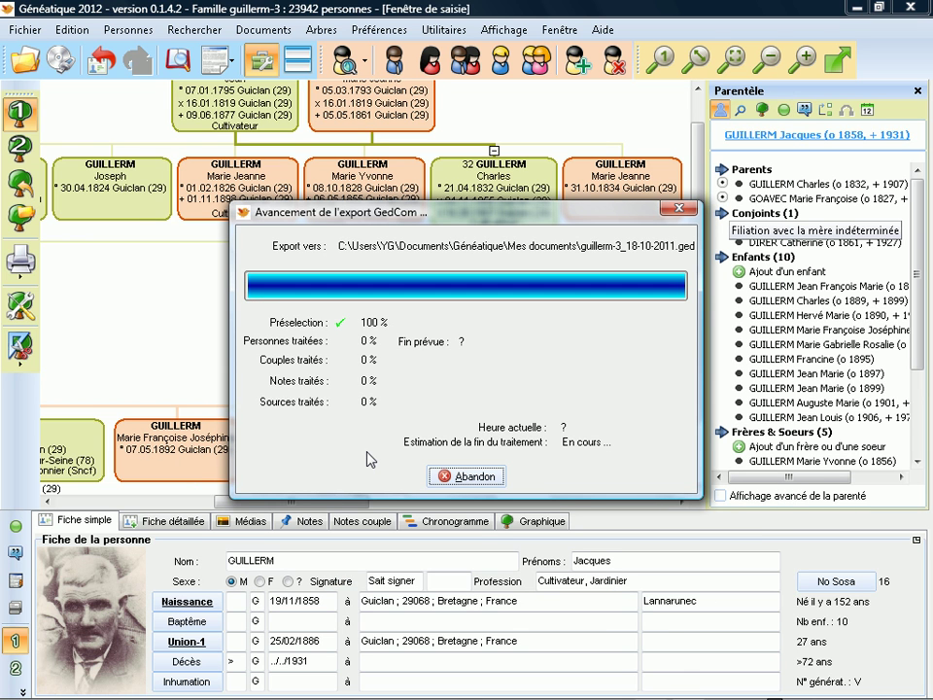
Check the exported guillerm-3_18-10-2011.ged in its destination folder, and finish the export
{"action": "key", "text": "Return"}
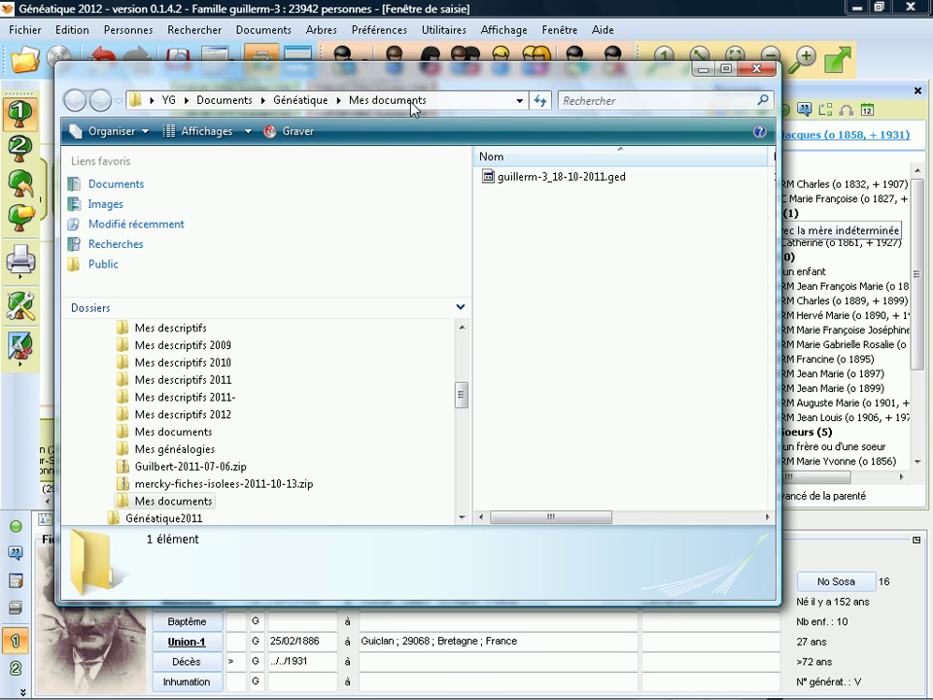
{"action": "left_click", "coordinate": [526, 182]}
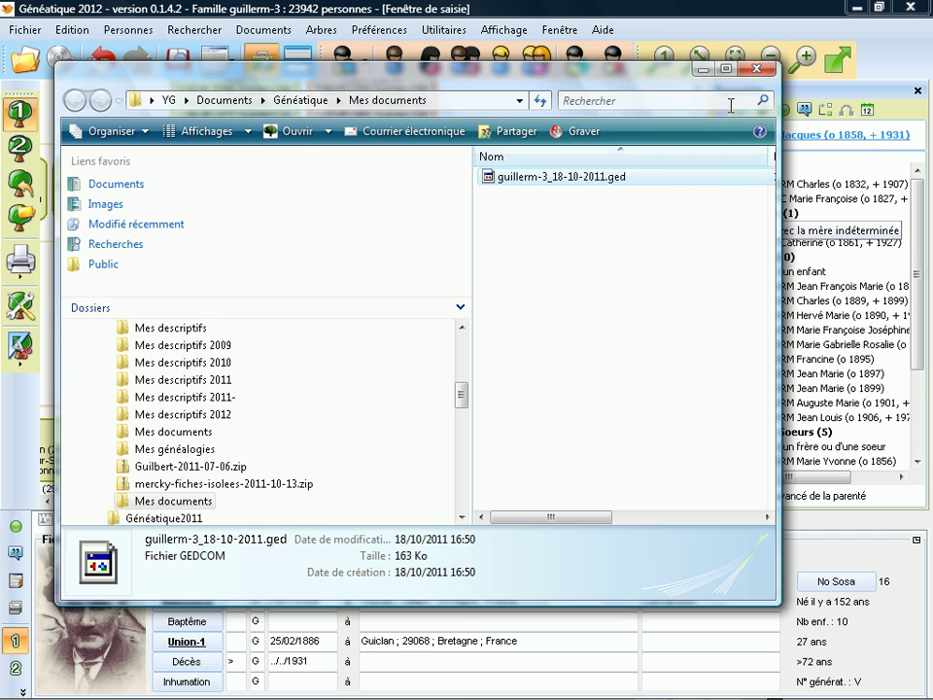
{"action": "left_click", "coordinate": [768, 70]}
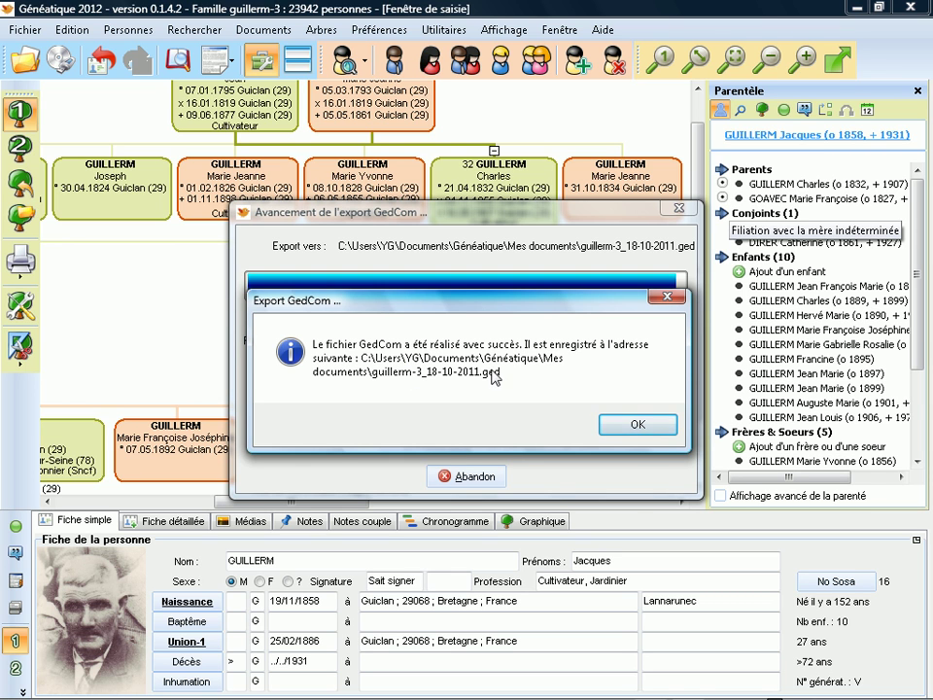
{"action": "left_click", "coordinate": [619, 431]}
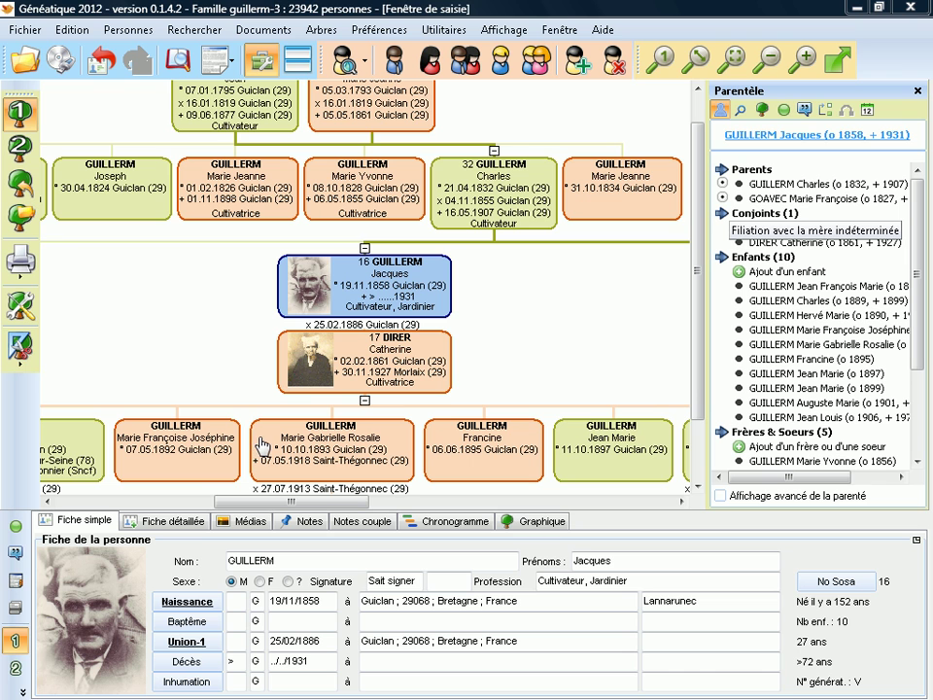
Open guillerm-3_18-10-2011.ged from Généatique\Mes documents for GedCom import and create the genealogy guillerm-3_18-10-2011 in Mes généalogies
{"action": "left_click", "coordinate": [35, 33]}
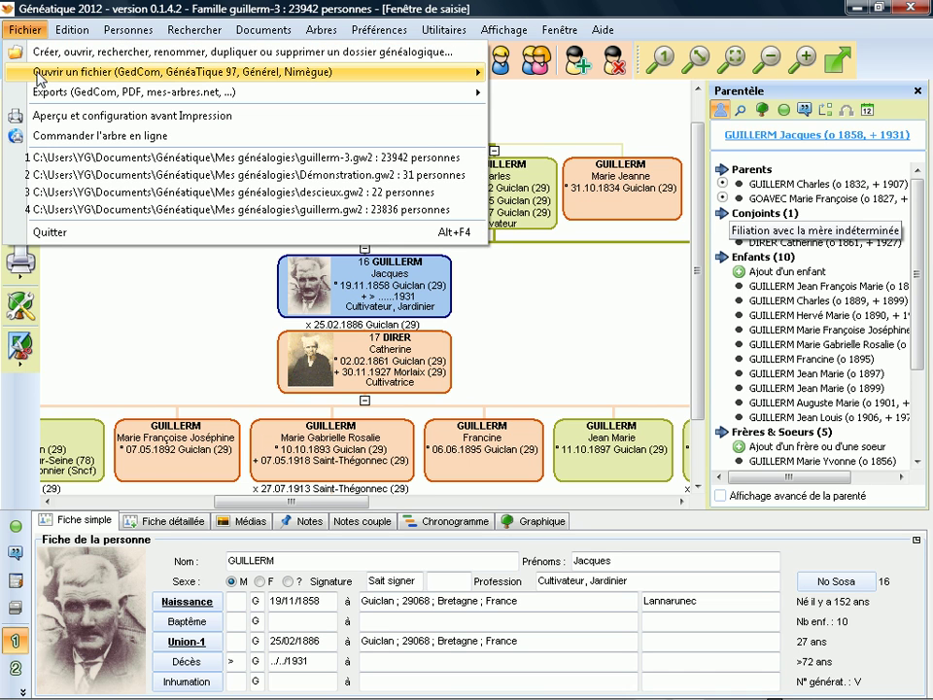
{"action": "mouse_move", "coordinate": [38, 78]}
{"action": "left_click", "coordinate": [549, 72]}
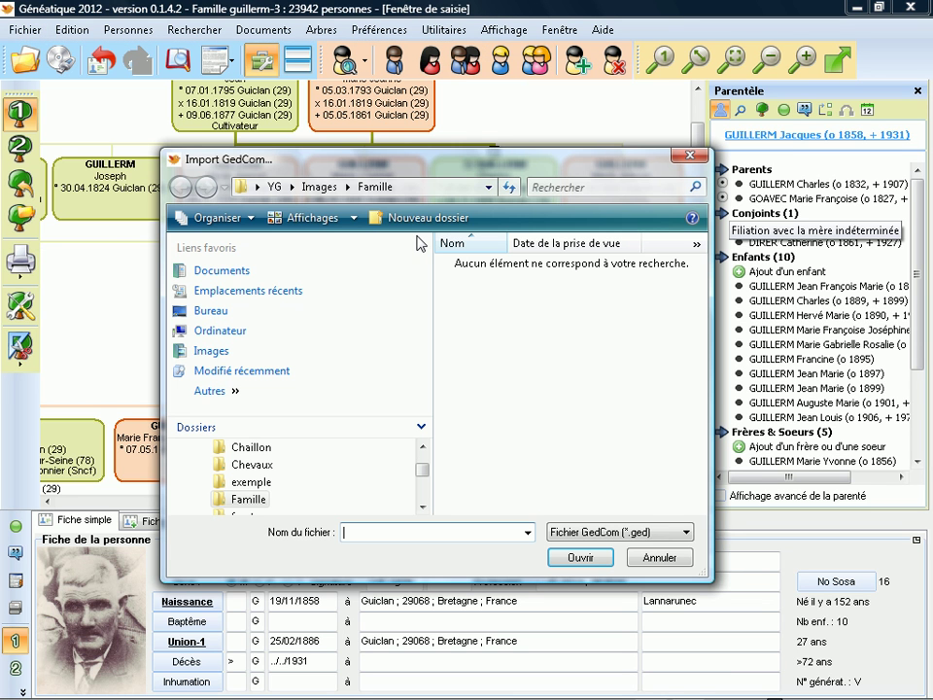
{"action": "left_click", "coordinate": [243, 271]}
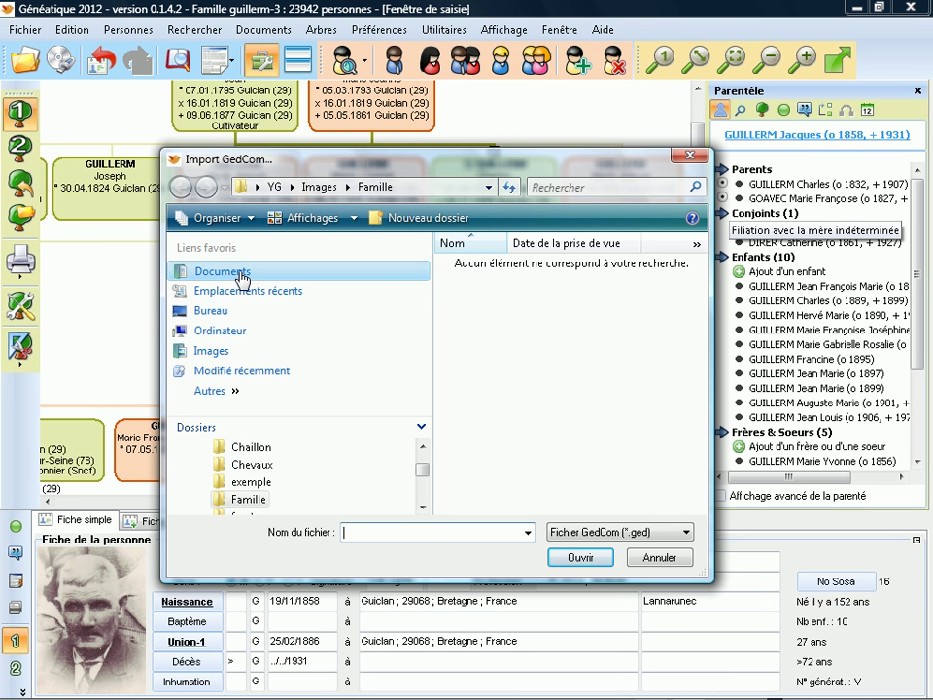
{"action": "double_click", "coordinate": [494, 354]}
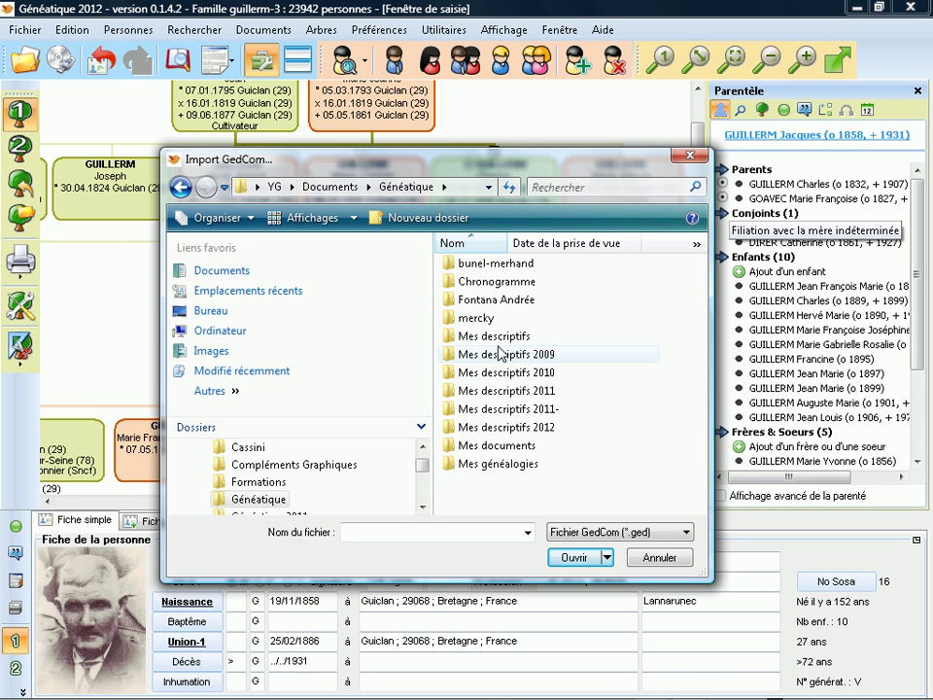
{"action": "double_click", "coordinate": [488, 447]}
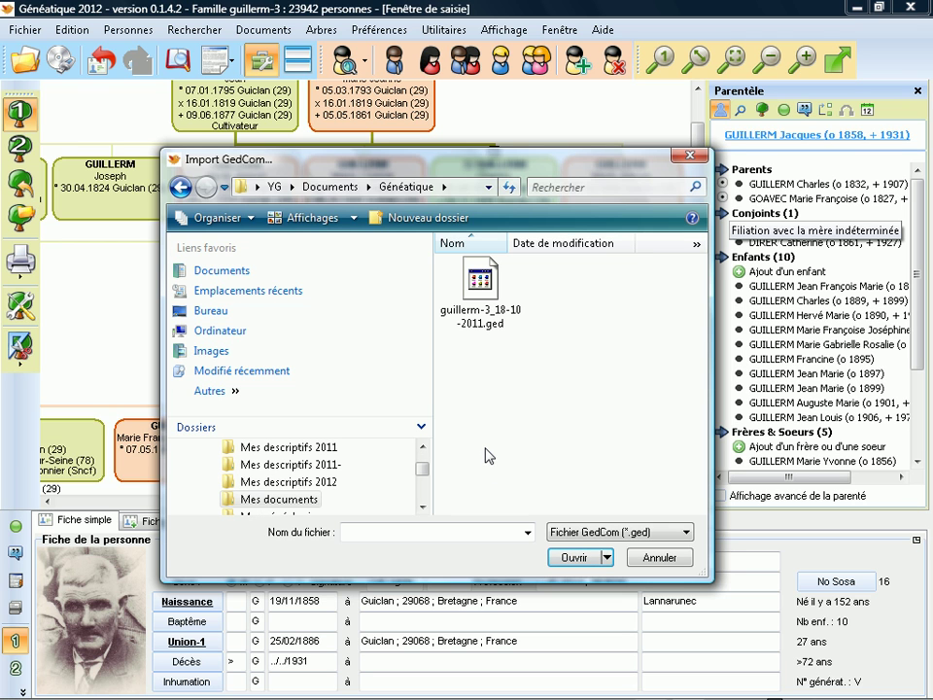
{"action": "left_click", "coordinate": [489, 307]}
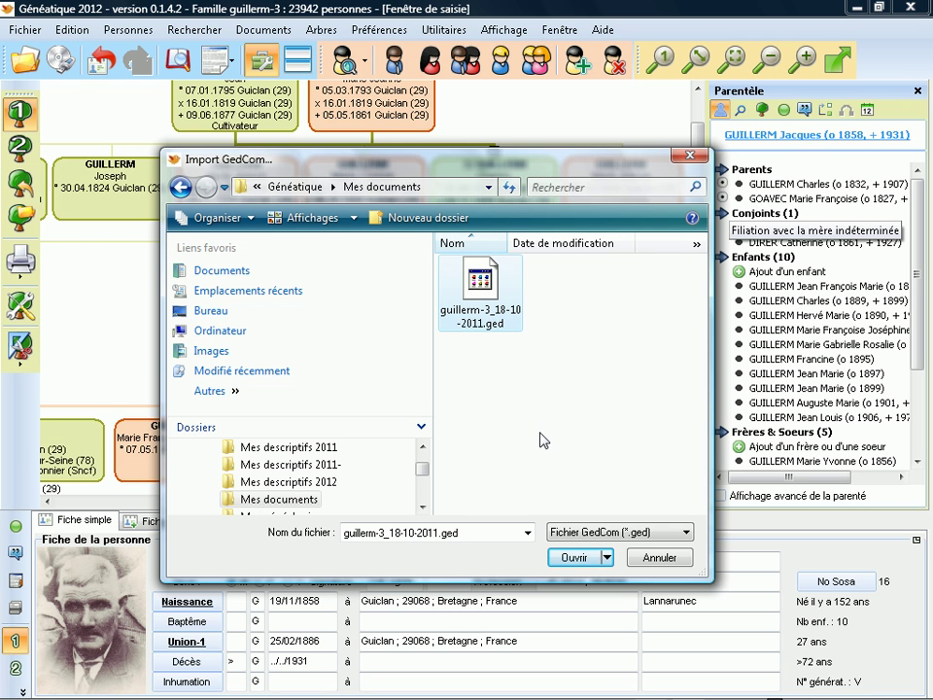
{"action": "left_click", "coordinate": [576, 557]}
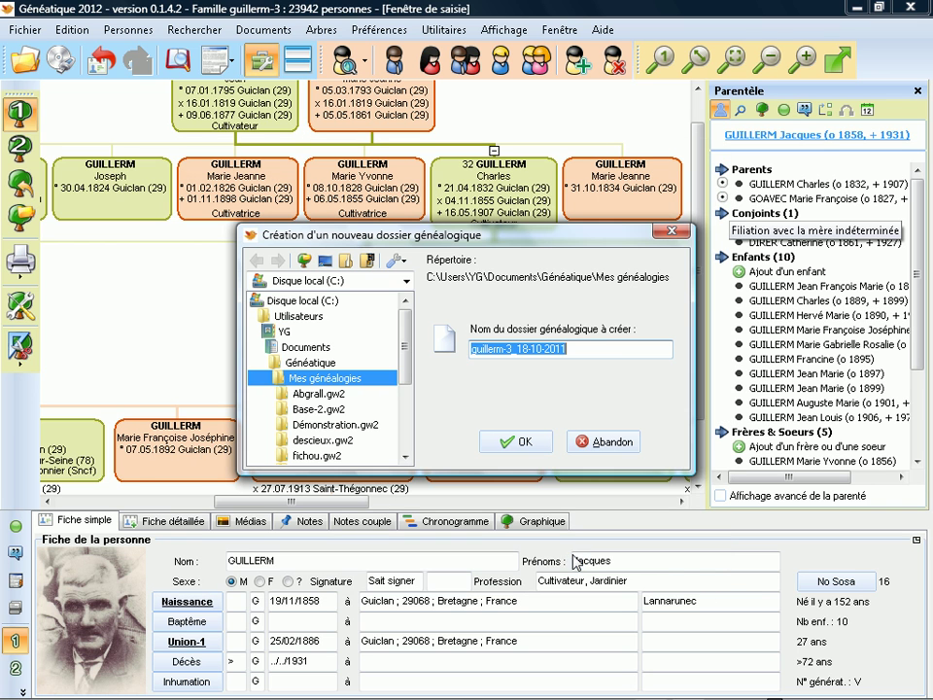
{"action": "left_click", "coordinate": [522, 446]}
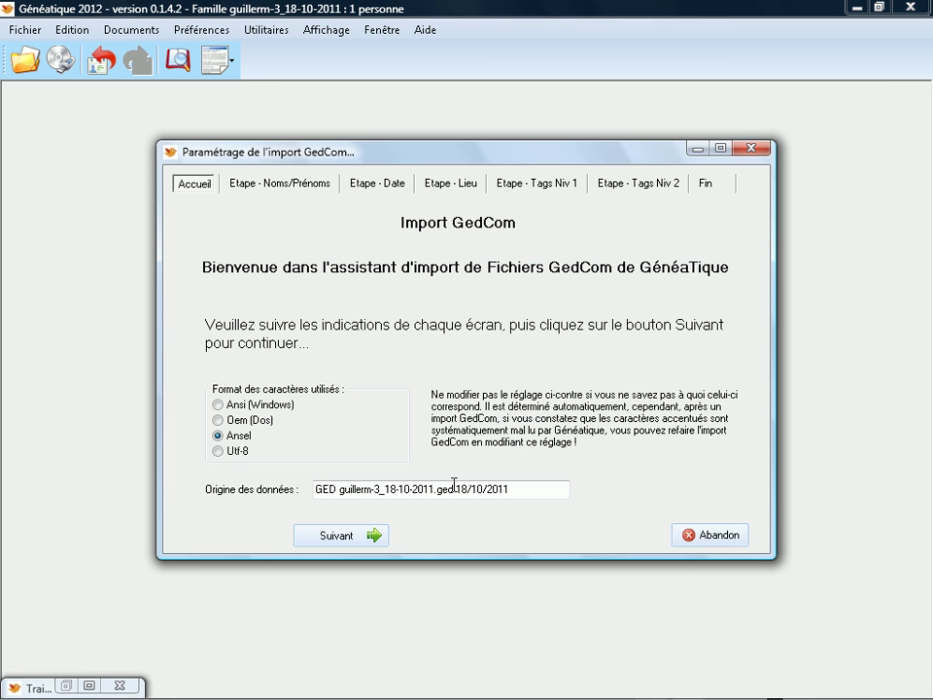
Keep Ansel characters, Prénom puis nom order and the place format Commune, Code, inutilisé, Région, Pays, Lieu-dit, and launch the GedCom import
{"action": "left_click", "coordinate": [337, 536]}
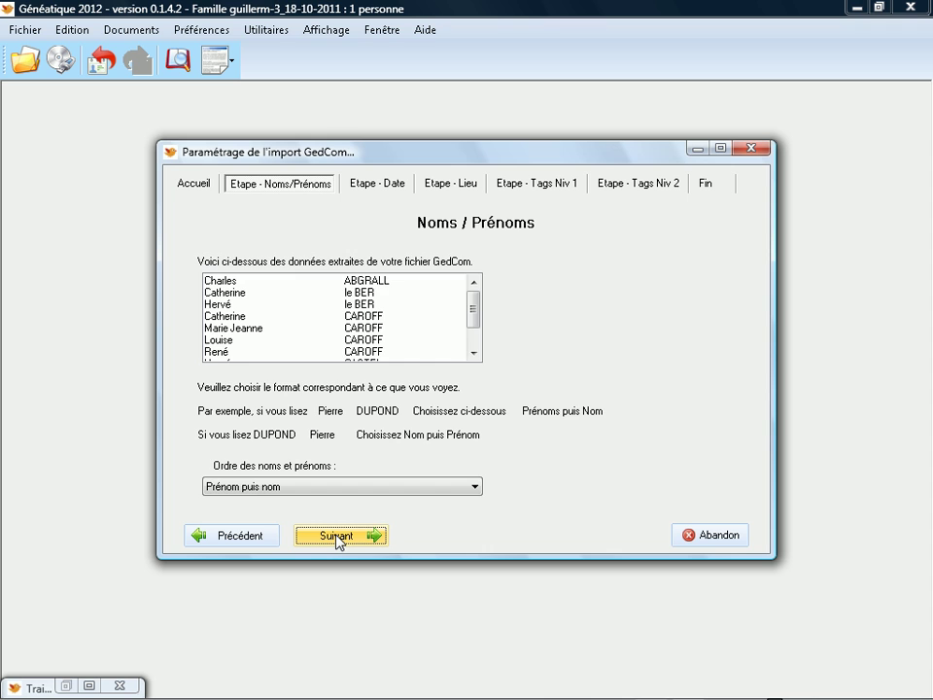
{"action": "left_click", "coordinate": [337, 537]}
{"action": "left_click", "coordinate": [338, 536]}
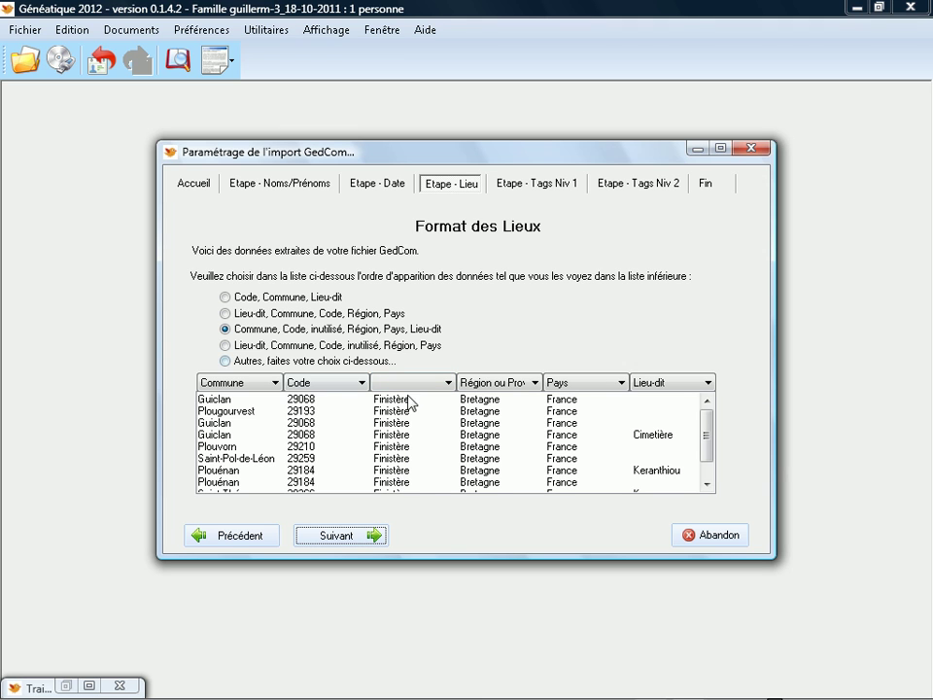
{"action": "left_click", "coordinate": [335, 537]}
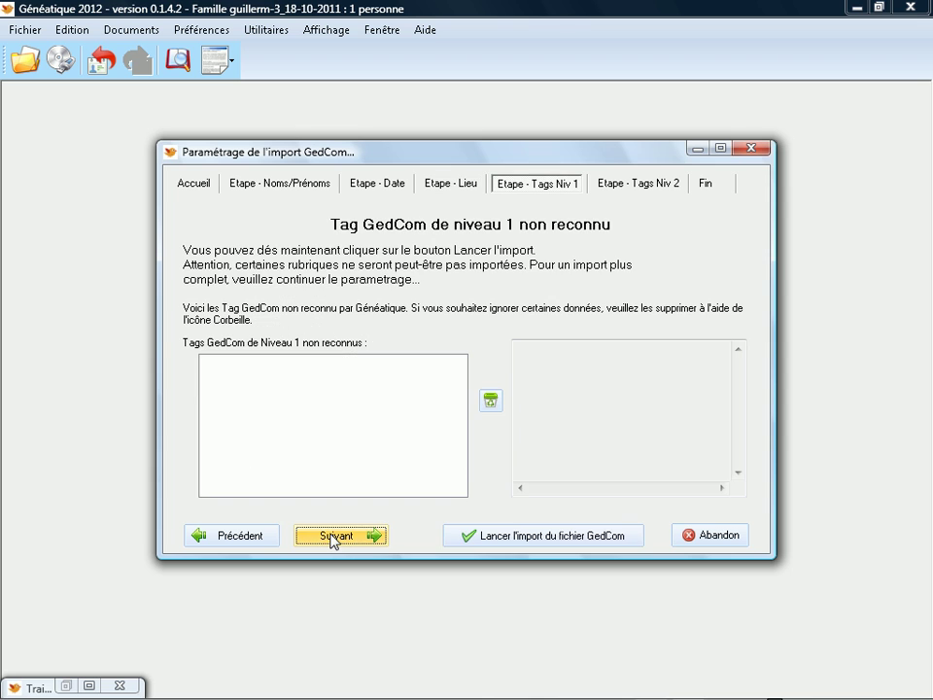
{"action": "left_click", "coordinate": [463, 537]}
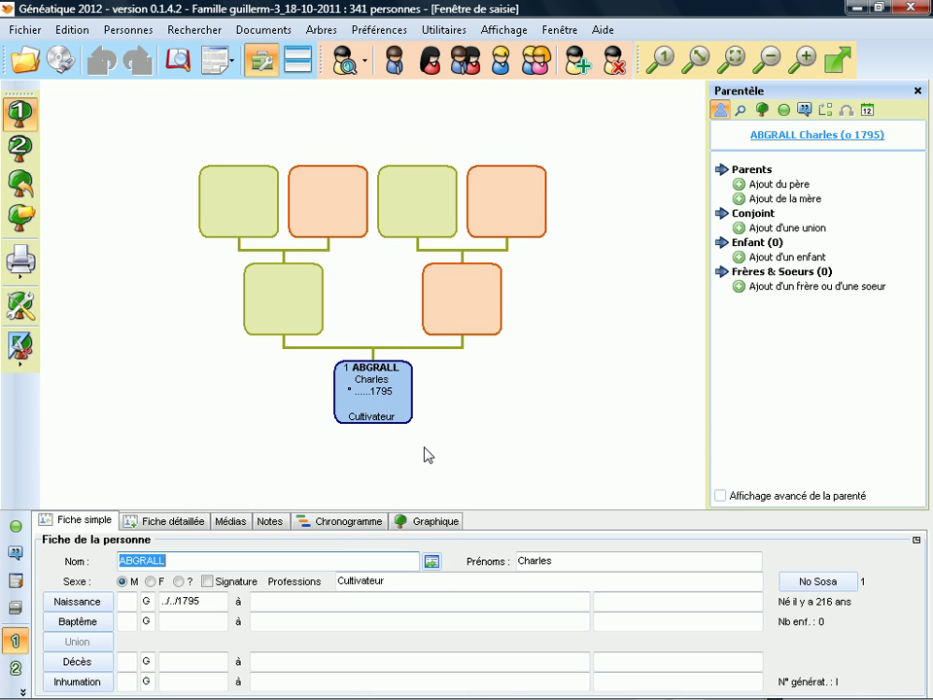
Browse the alphabetical surname list in the person search of the imported genealogy, and abandon the search
{"action": "left_click", "coordinate": [343, 66]}
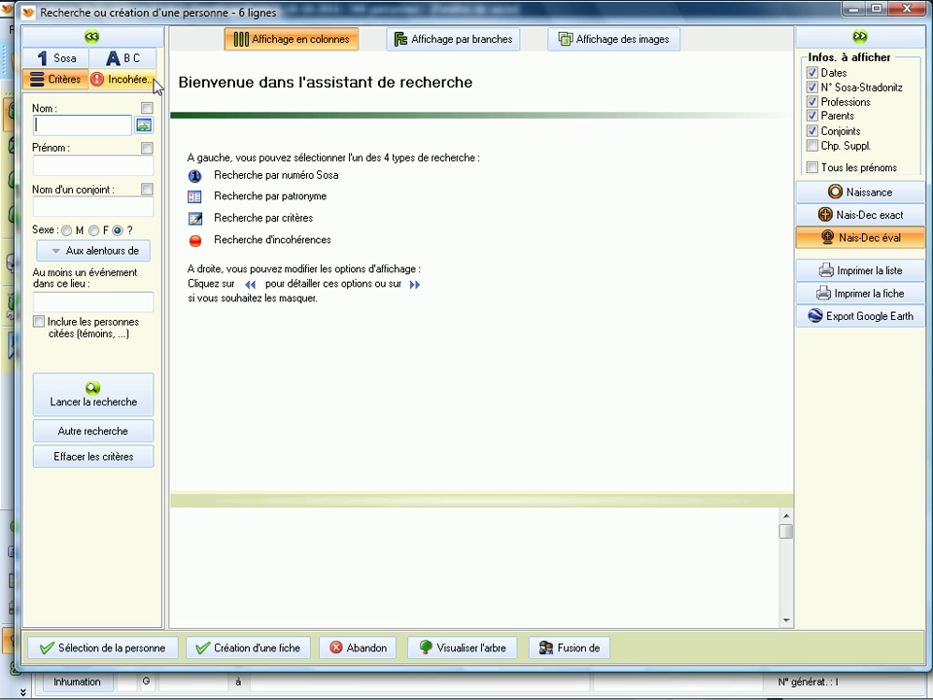
{"action": "left_click", "coordinate": [118, 66]}
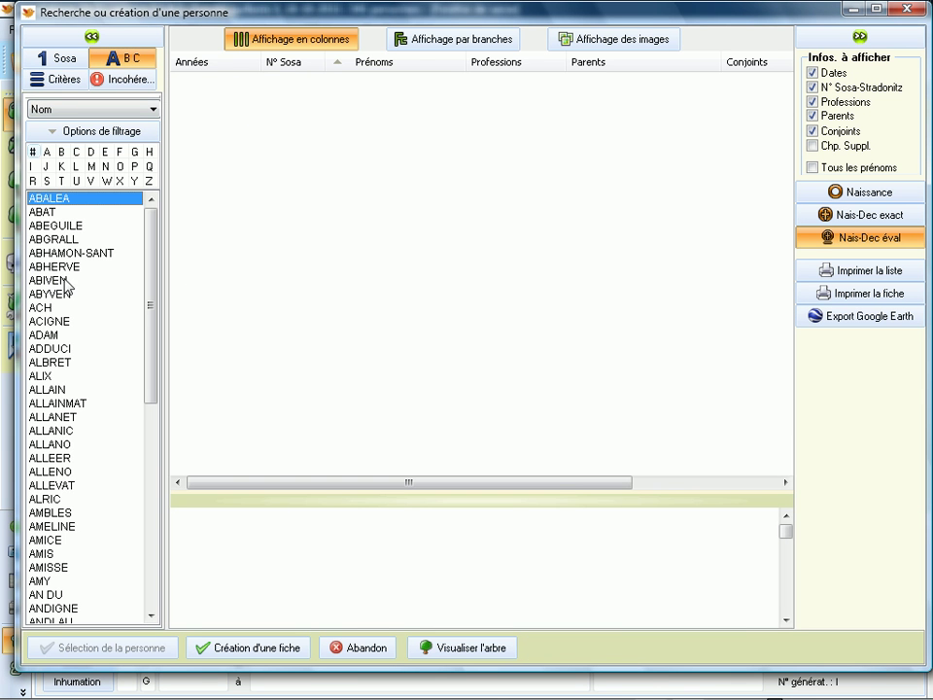
{"action": "left_click_drag", "start_coordinate": [152, 251], "coordinate": [156, 337]}
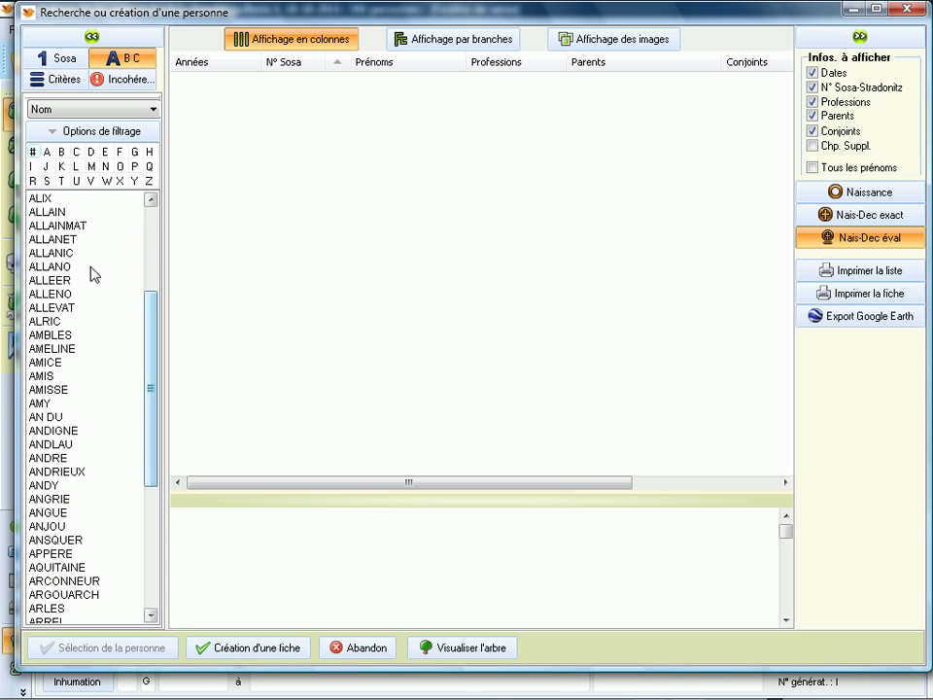
{"action": "left_click", "coordinate": [60, 227]}
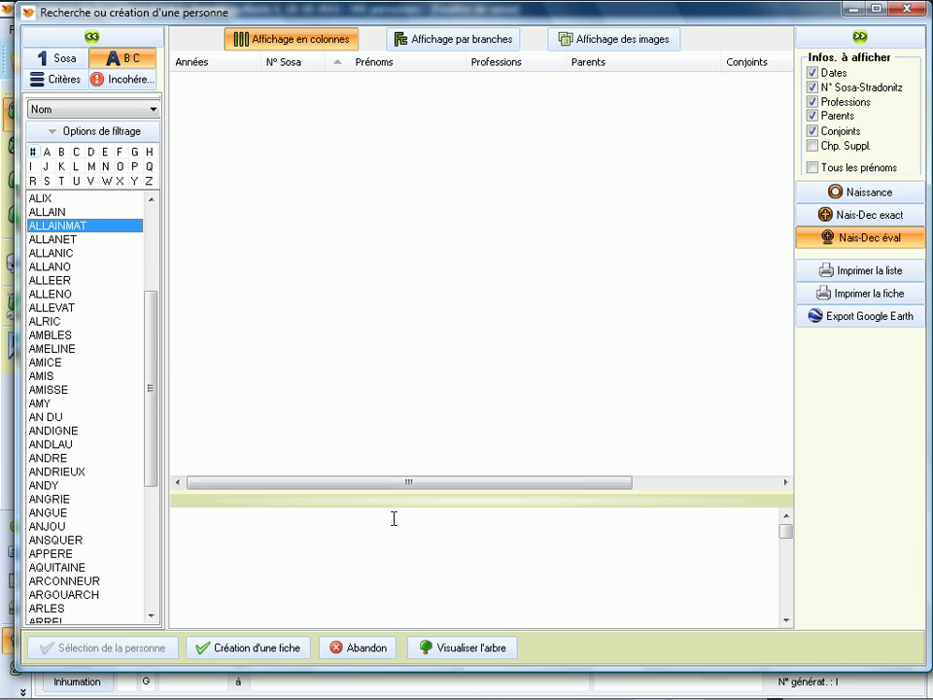
{"action": "left_click", "coordinate": [364, 650]}
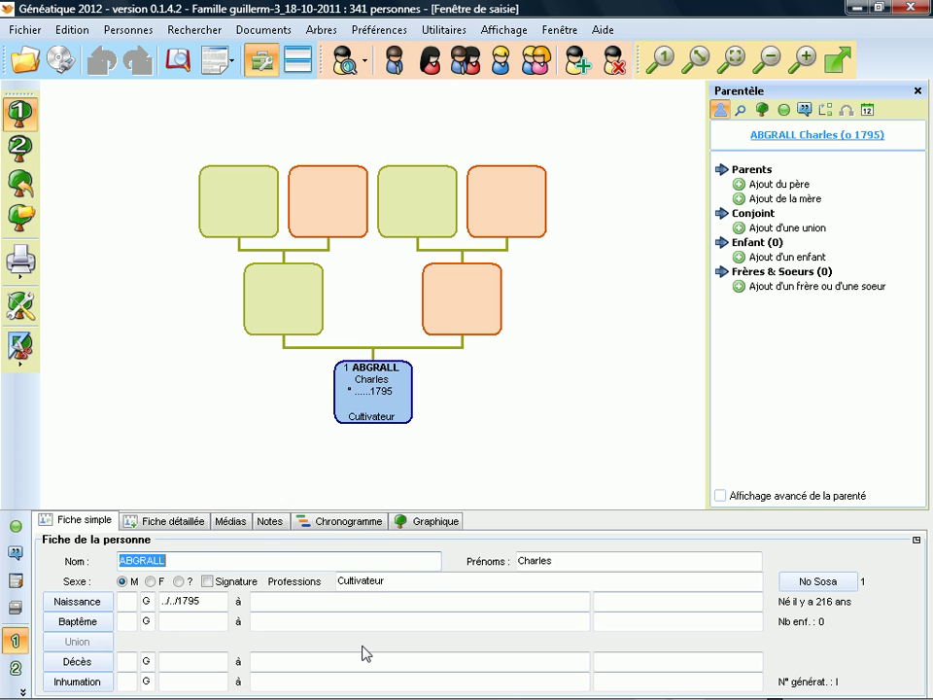